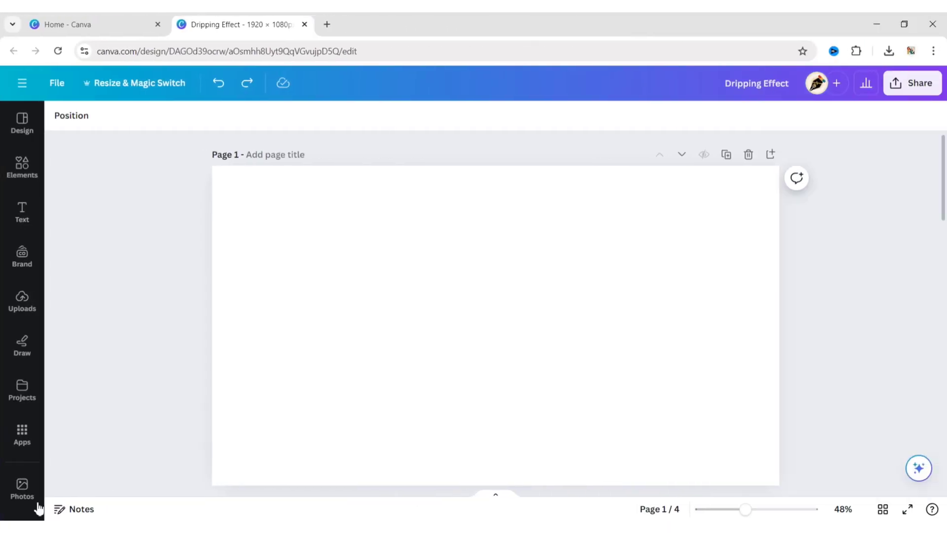
- Search Photos for 'fashion model yellow coat' and add the flower-headed model photo to page 1
left_click(22, 491)
type("fashio")
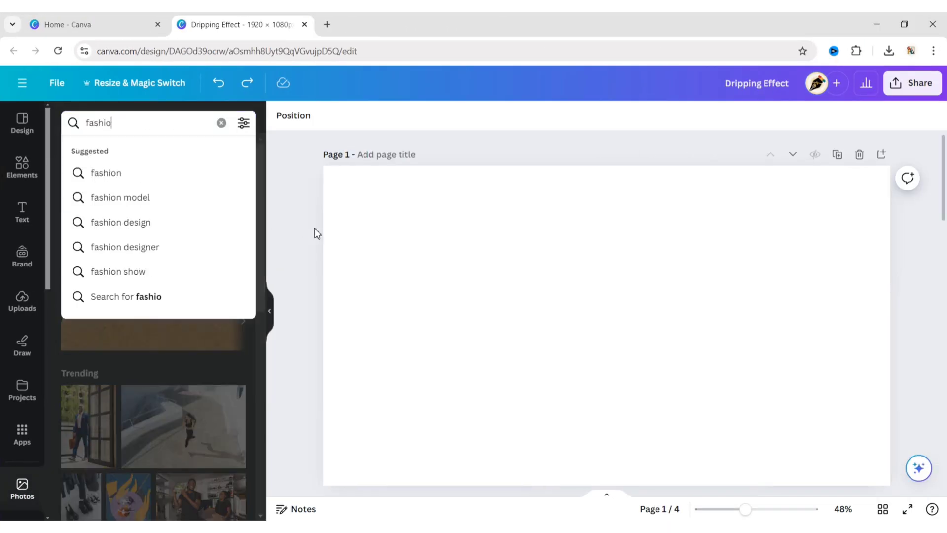
type(" medel yellow coat")
key("Return")
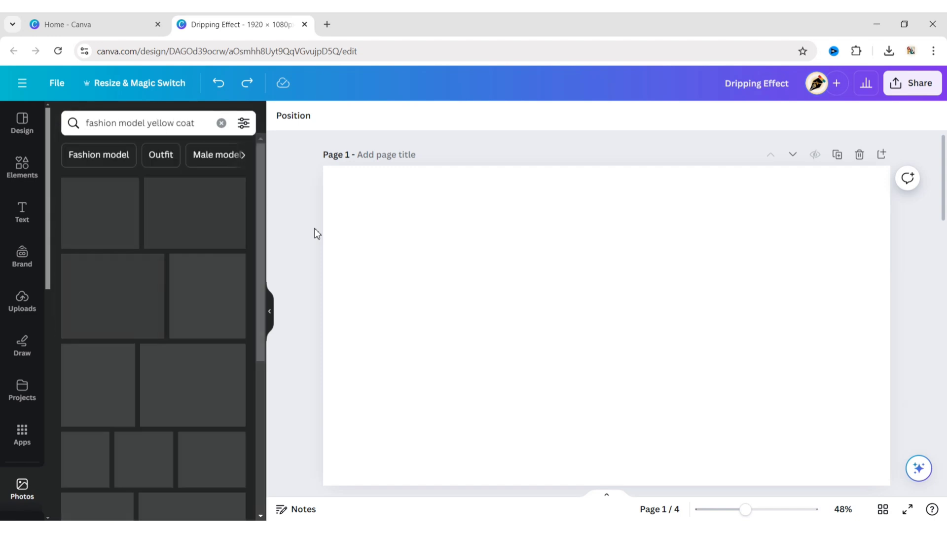
left_click(132, 213)
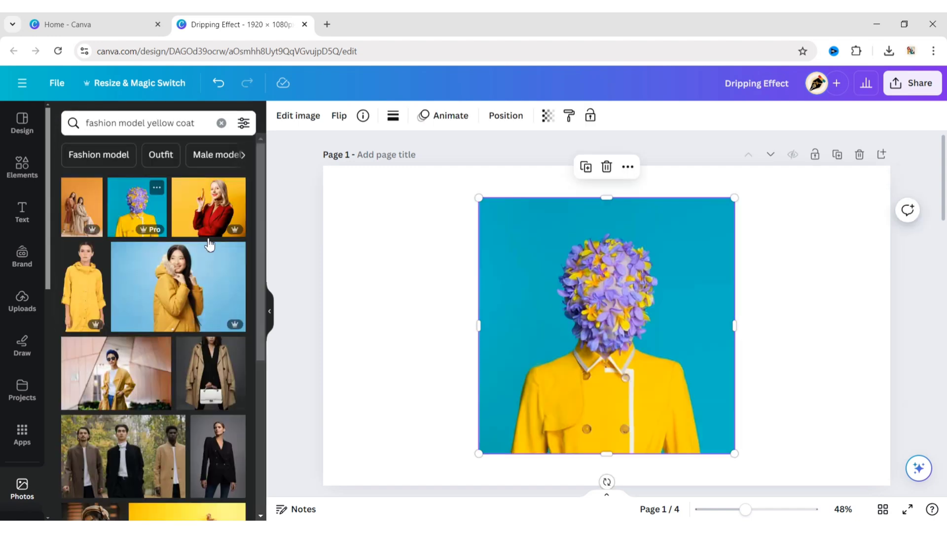
left_click(273, 314)
- Remove the photo's teal background with BG Remover and add a blank second page
left_click(76, 117)
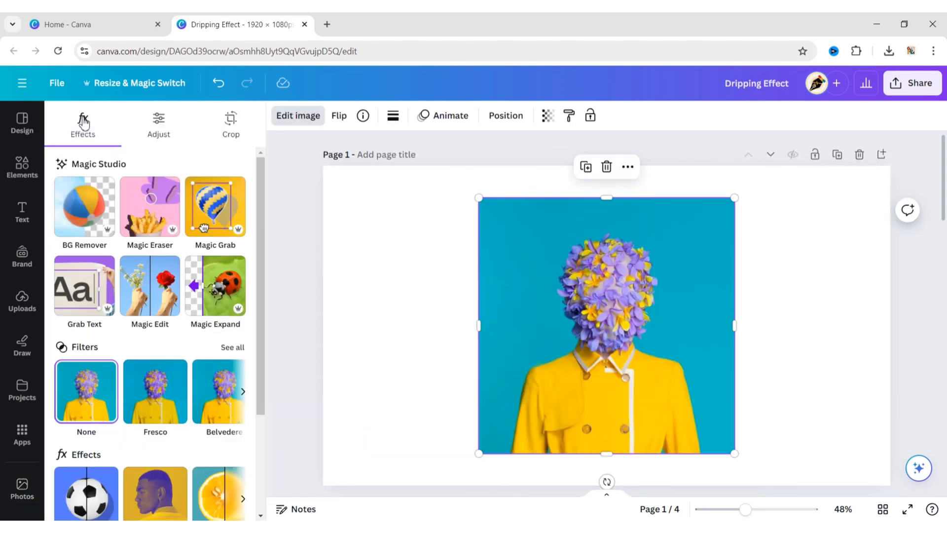
left_click(84, 213)
left_click(282, 257)
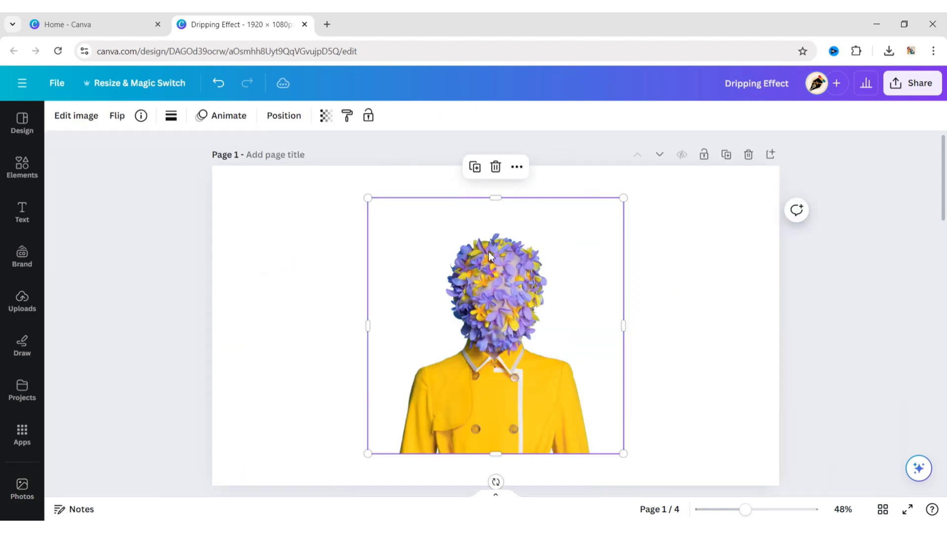
left_click(819, 261)
- Search Elements for 'drip' and filter the results to Graphics
left_click(770, 156)
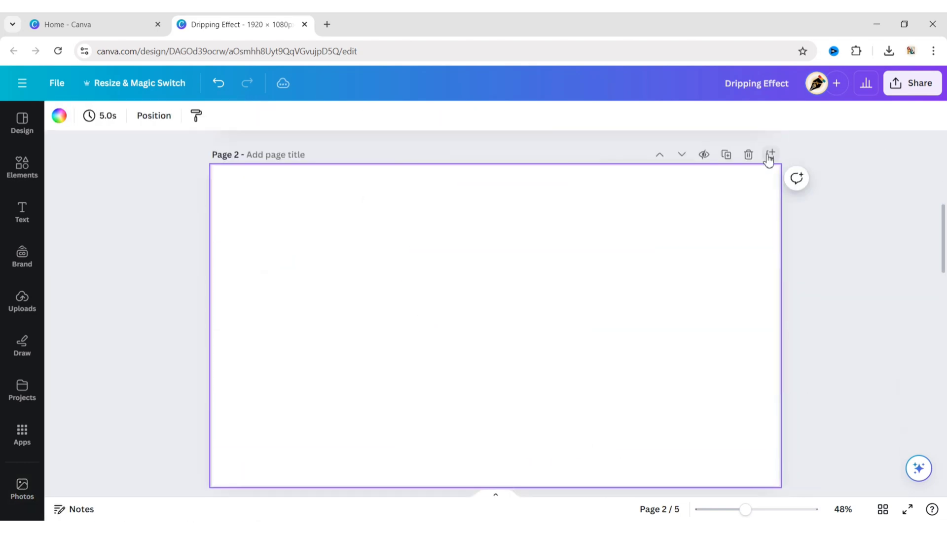
left_click(848, 255)
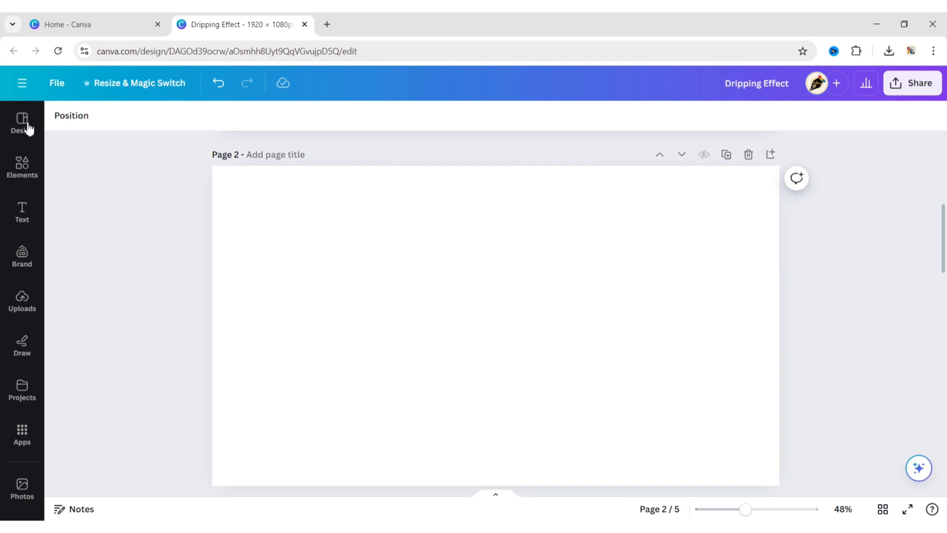
left_click(22, 166)
left_click(104, 122)
type("d")
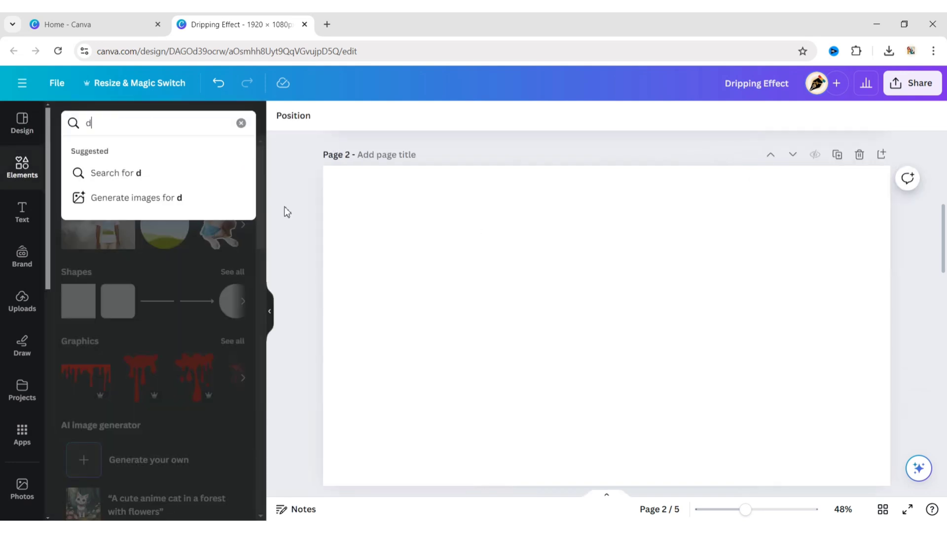
type("rip")
key("Return")
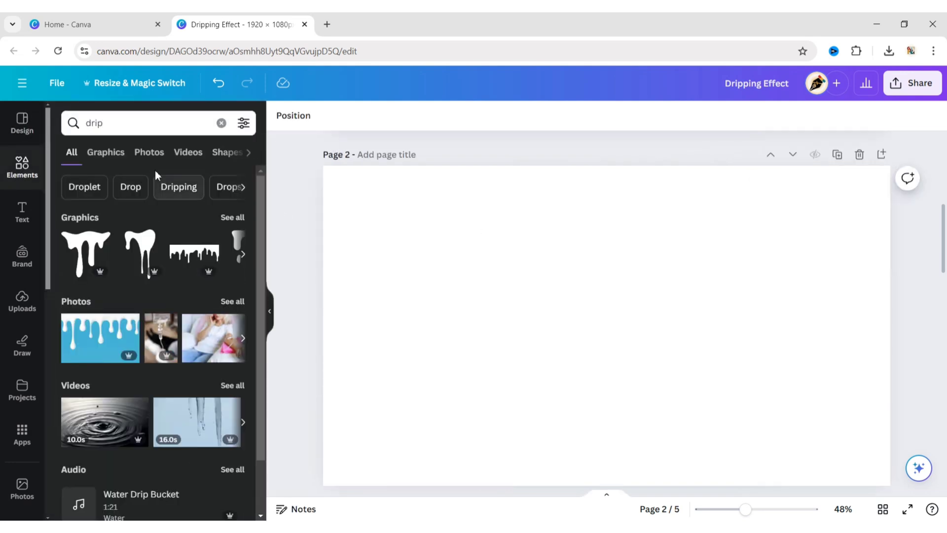
left_click(106, 151)
scroll(170, 263, "down", 5)
scroll(170, 262, "down", 3)
scroll(170, 263, "down", 3)
scroll(170, 262, "down", 3)
scroll(170, 262, "down", 2)
scroll(170, 262, "down", 1)
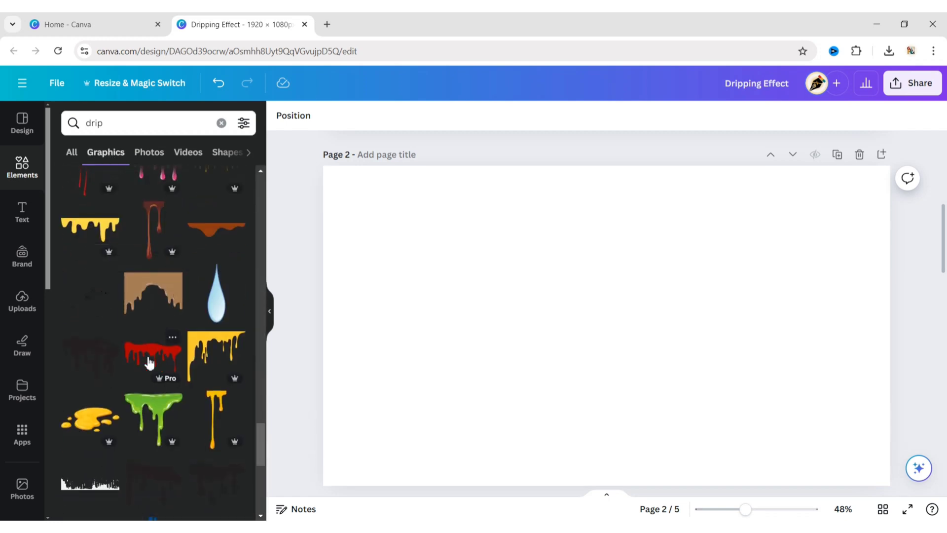
scroll(148, 363, "down", 3)
scroll(148, 363, "down", 3)
scroll(149, 363, "down", 3)
scroll(148, 362, "down", 3)
scroll(148, 363, "down", 3)
scroll(149, 363, "down", 3)
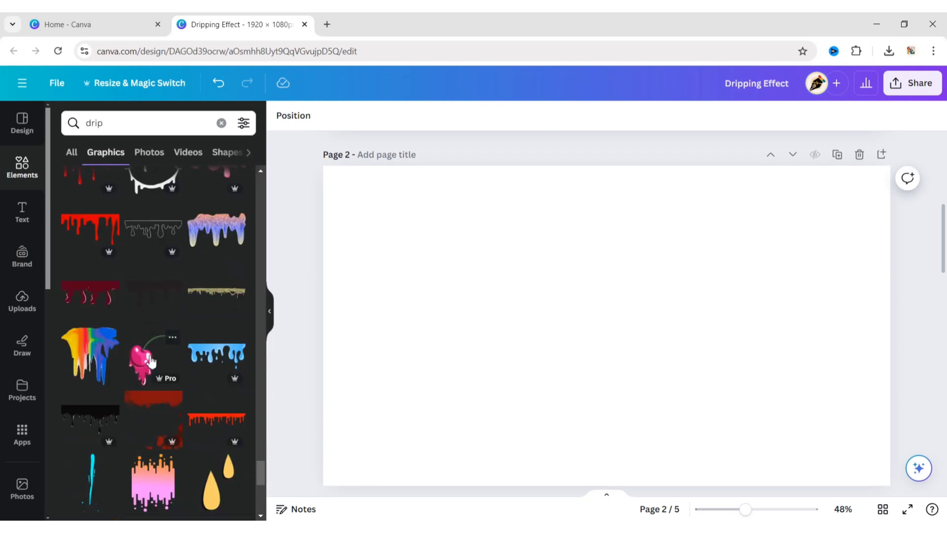
- Add the red drip graphic and enlarge it across the top of page 2
left_click(211, 426)
left_click(178, 325)
left_click(498, 317)
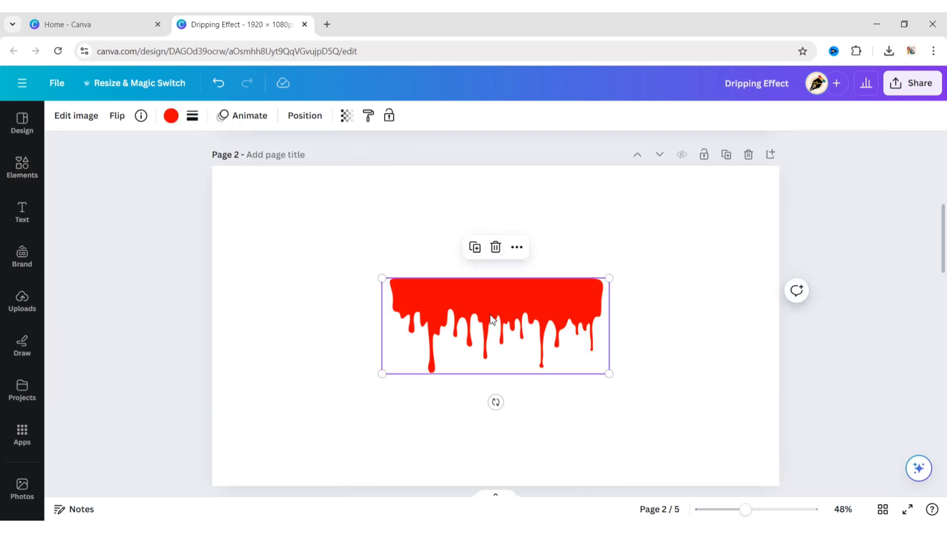
left_click_drag(499, 317, 437, 236)
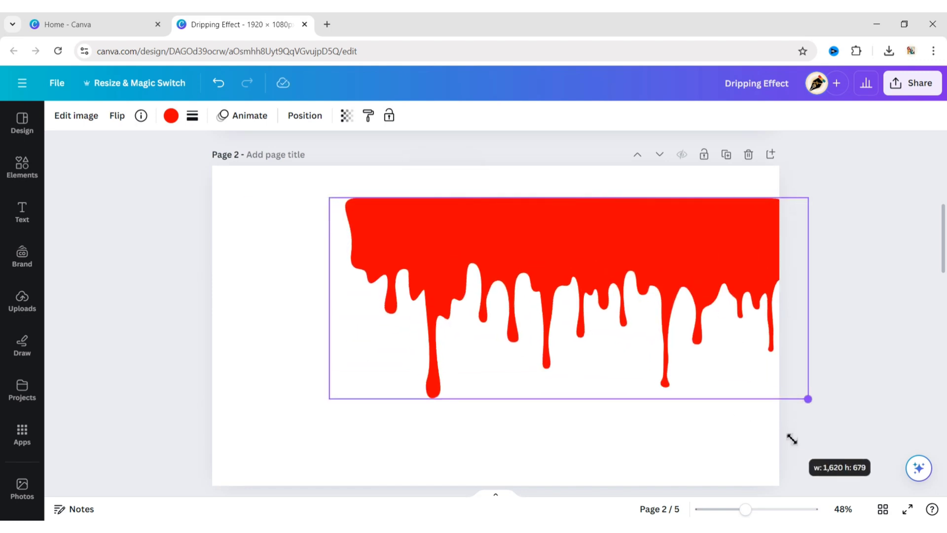
left_click_drag(554, 295, 770, 383)
mouse_move(612, 286)
left_mouse_down()
mouse_move(540, 276)
mouse_move(549, 272)
left_mouse_up()
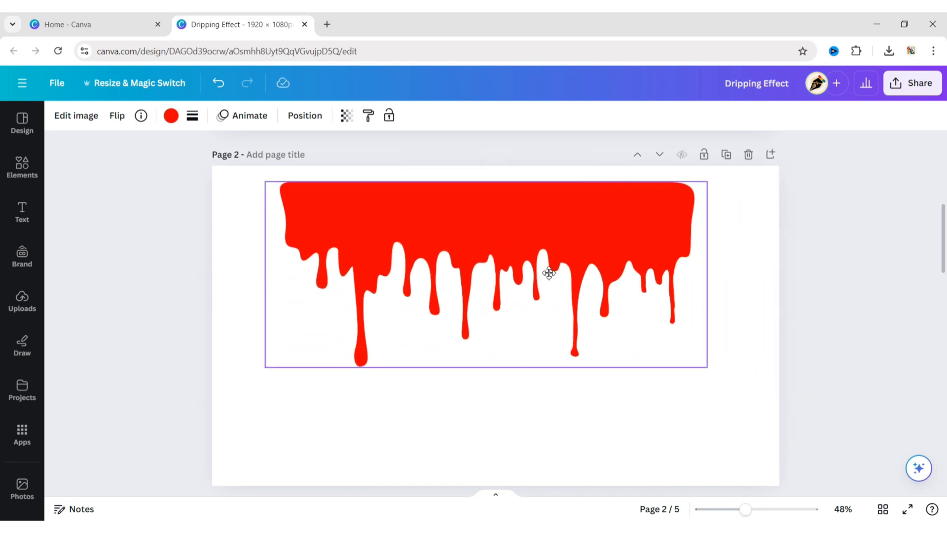
- Add a purple square, stretch it under the drip, and send it to the back
left_click(155, 207)
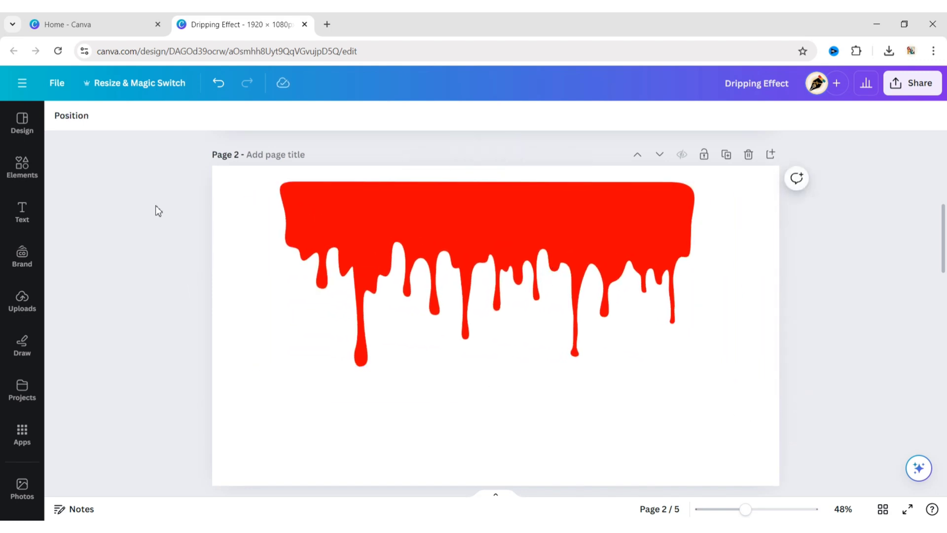
left_click(20, 171)
left_click(77, 302)
left_click(269, 315)
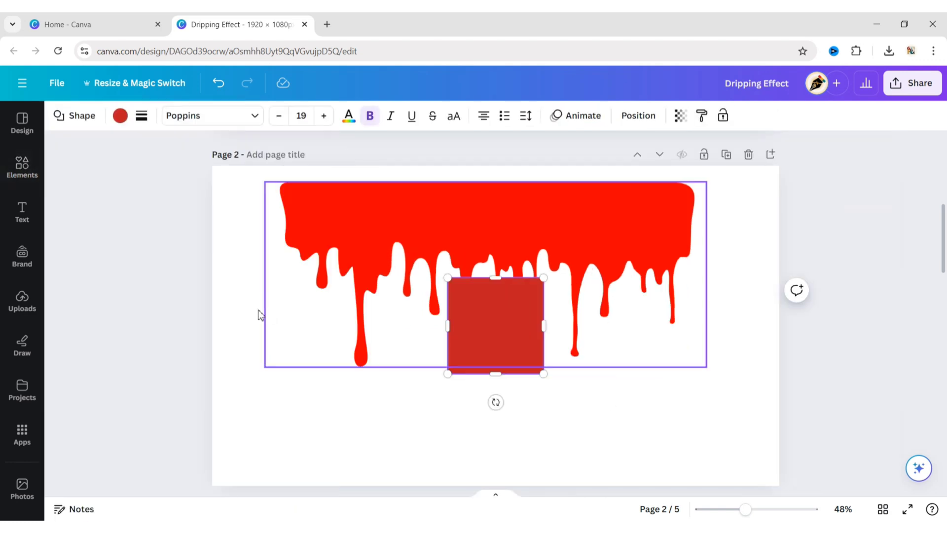
left_click(120, 116)
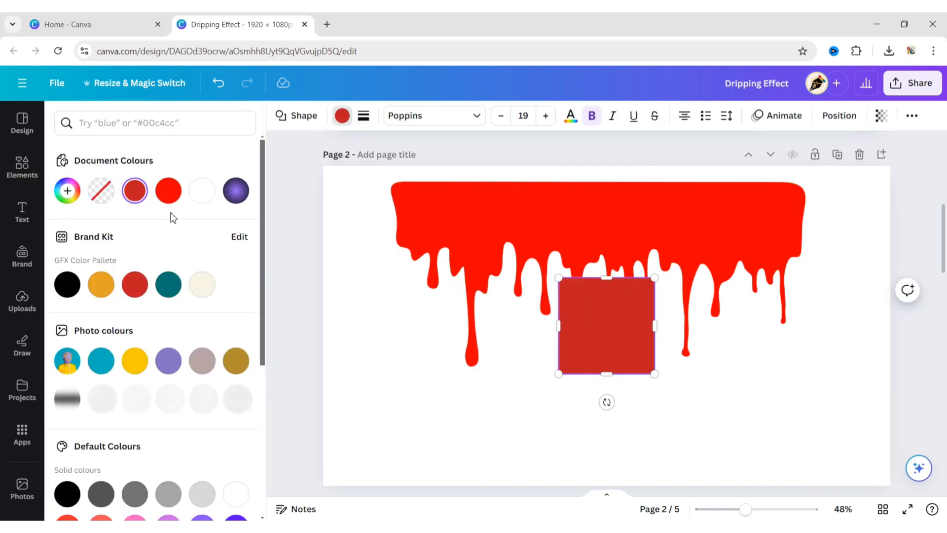
left_click(169, 366)
left_click(270, 318)
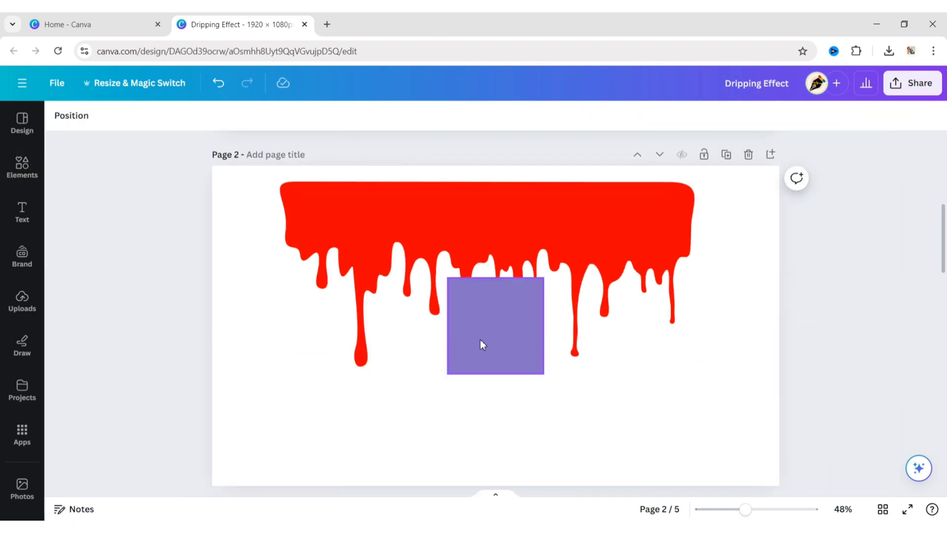
mouse_move(482, 345)
left_mouse_down()
mouse_move(349, 271)
mouse_move(330, 248)
mouse_move(692, 245)
left_mouse_up()
left_click_drag(488, 287, 488, 474)
left_click(510, 164)
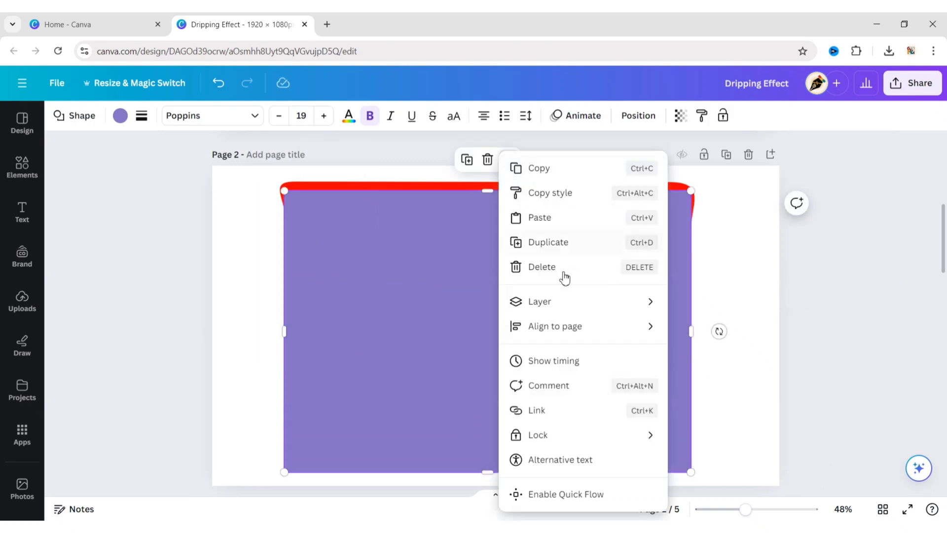
left_click(720, 386)
left_click(800, 348)
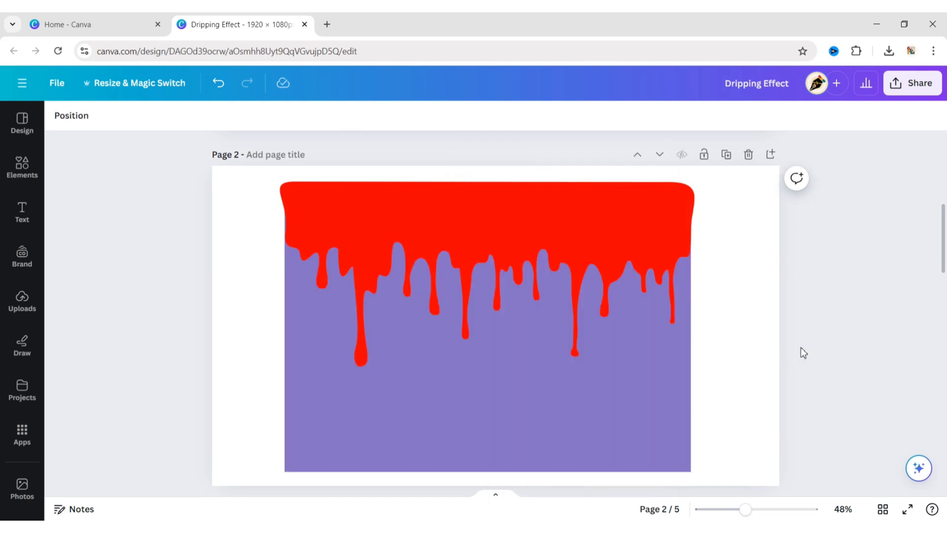
- Turn the drip graphic white and adjust the purple rectangle's edges beneath it
left_click(289, 225)
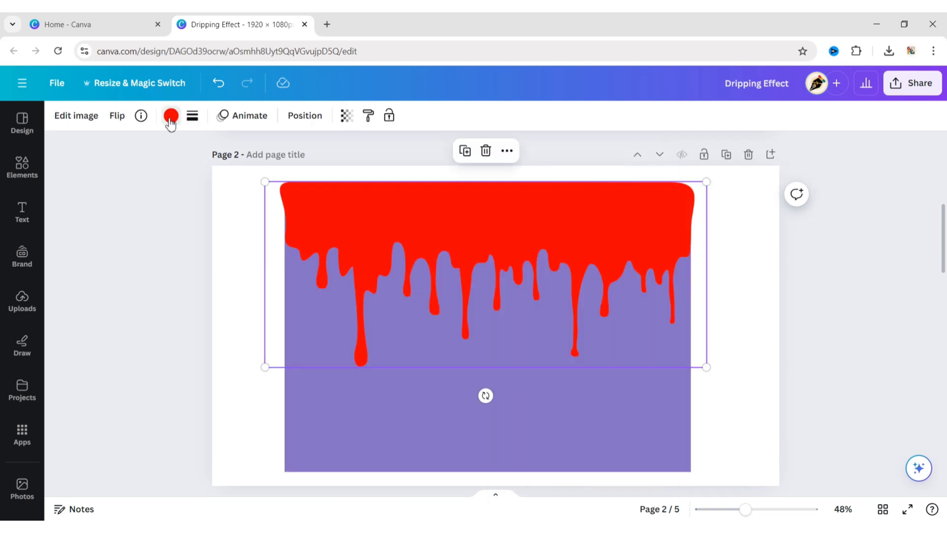
left_click(169, 116)
left_click(170, 188)
left_click(298, 226)
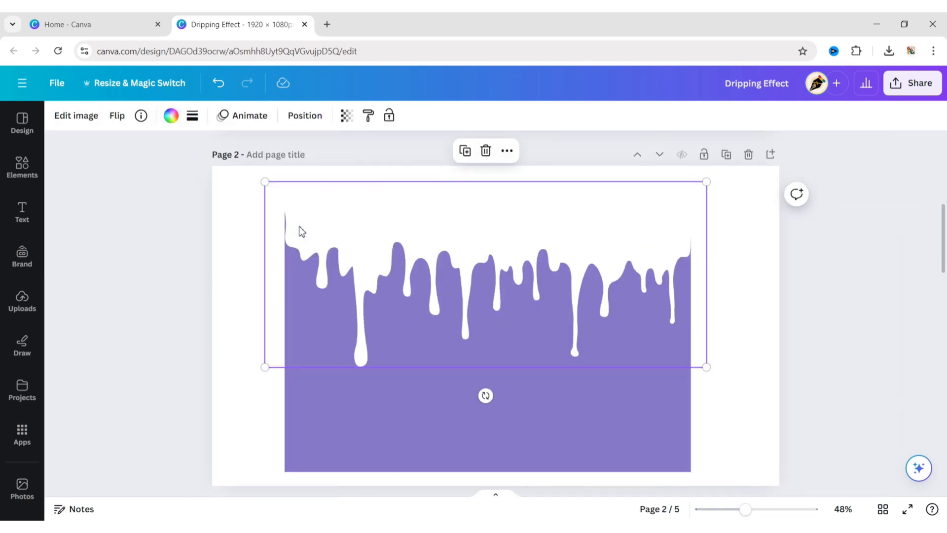
left_click(814, 319)
left_click(295, 333)
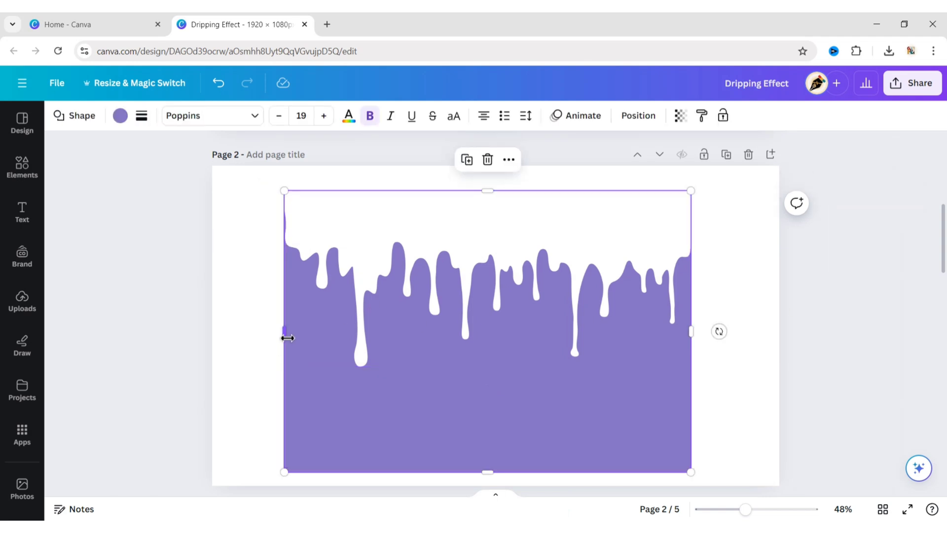
left_click_drag(691, 331, 698, 332)
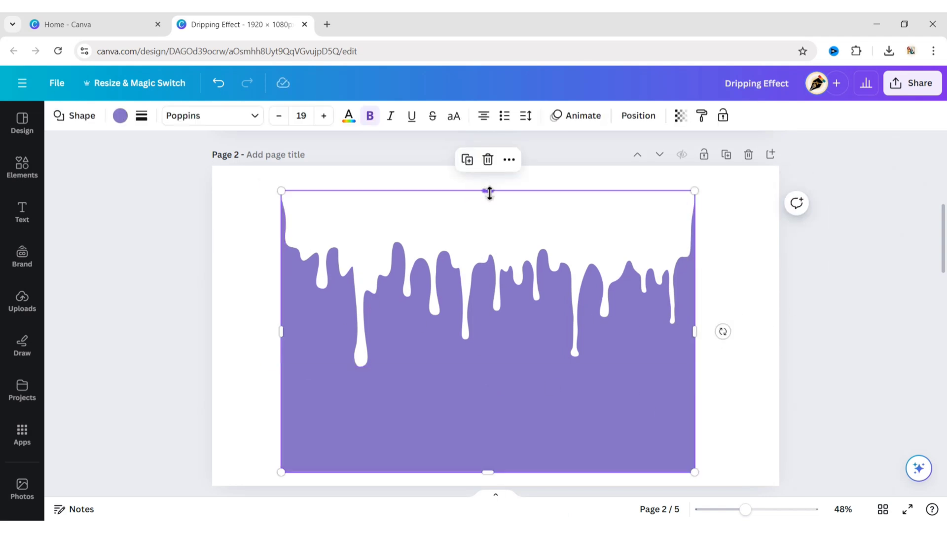
left_click_drag(490, 193, 489, 202)
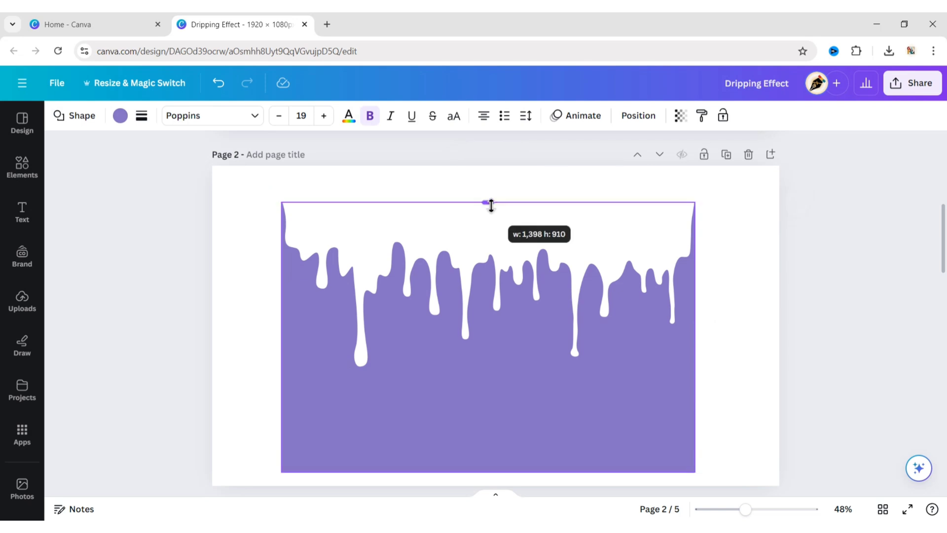
- Download only the current page (Page 2) as a PNG and close the download popup
left_click(930, 86)
left_click(901, 408)
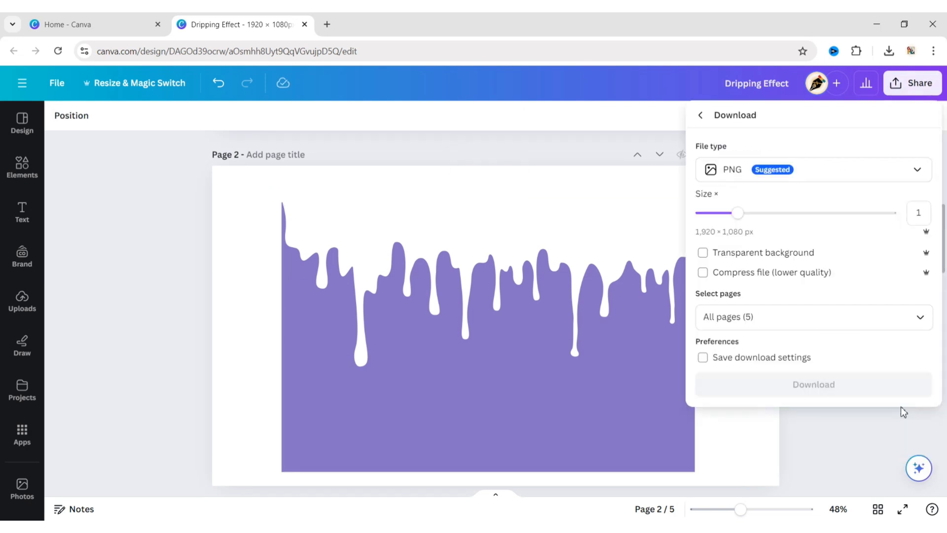
left_click(920, 325)
left_click(878, 122)
left_click(909, 148)
left_click(844, 271)
left_click(809, 392)
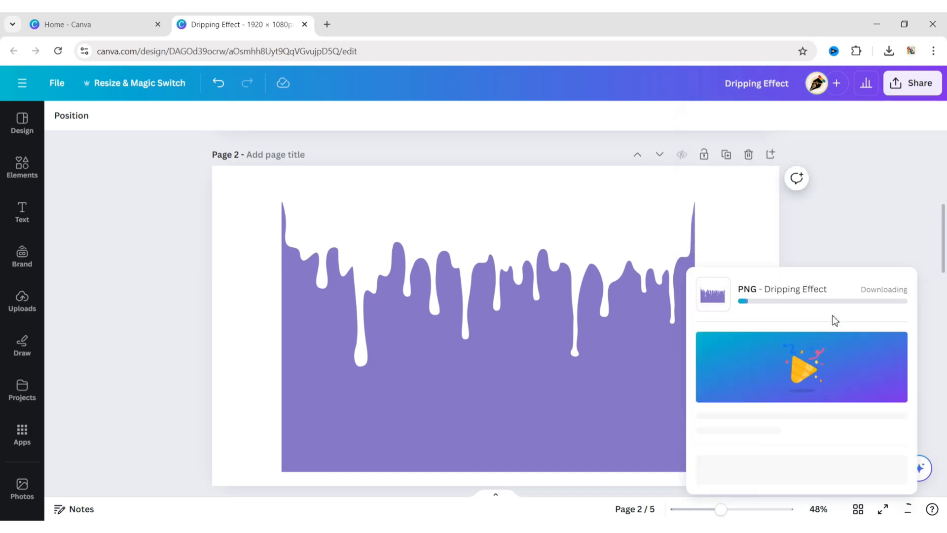
left_click(843, 186)
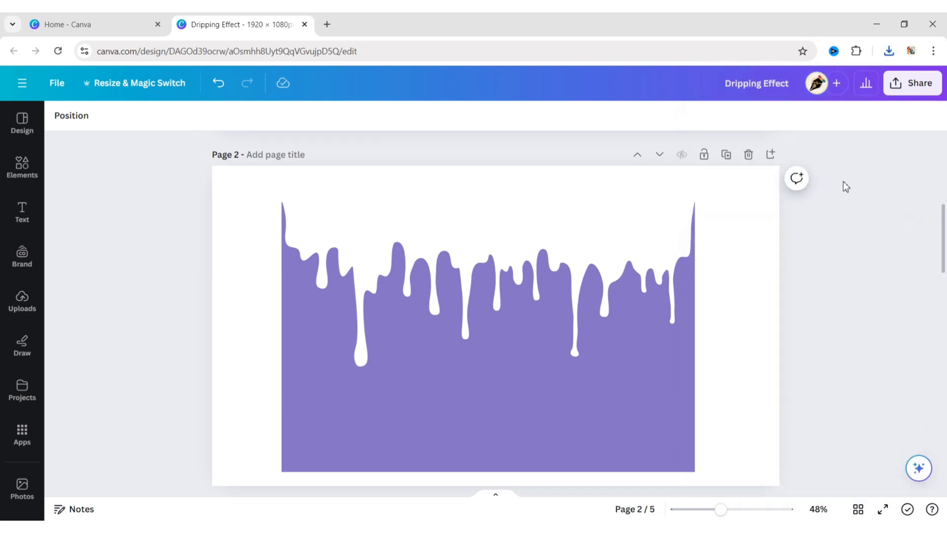
scroll(834, 280, "up", 1)
scroll(824, 266, "up", 5)
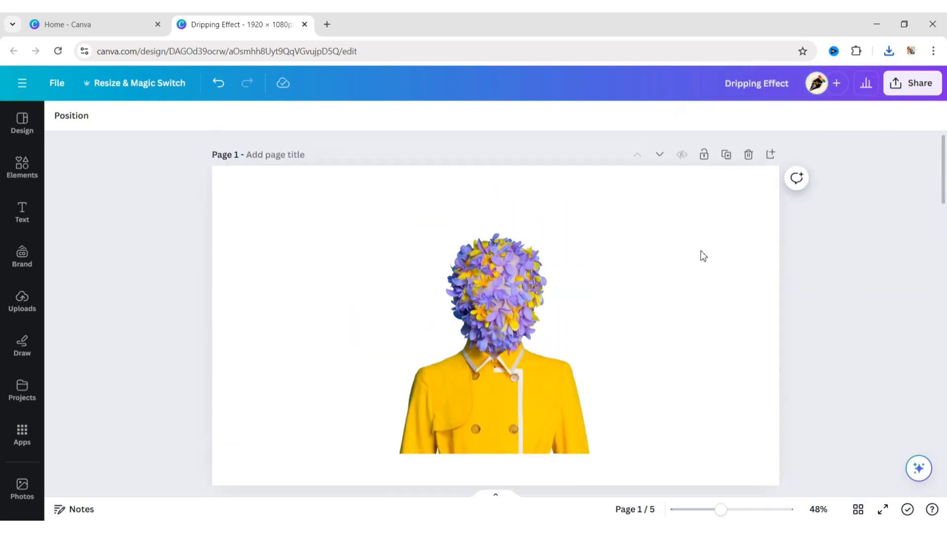
- Upload the downloaded 'Dripping Effect (1)' image
left_click(21, 302)
left_click(141, 153)
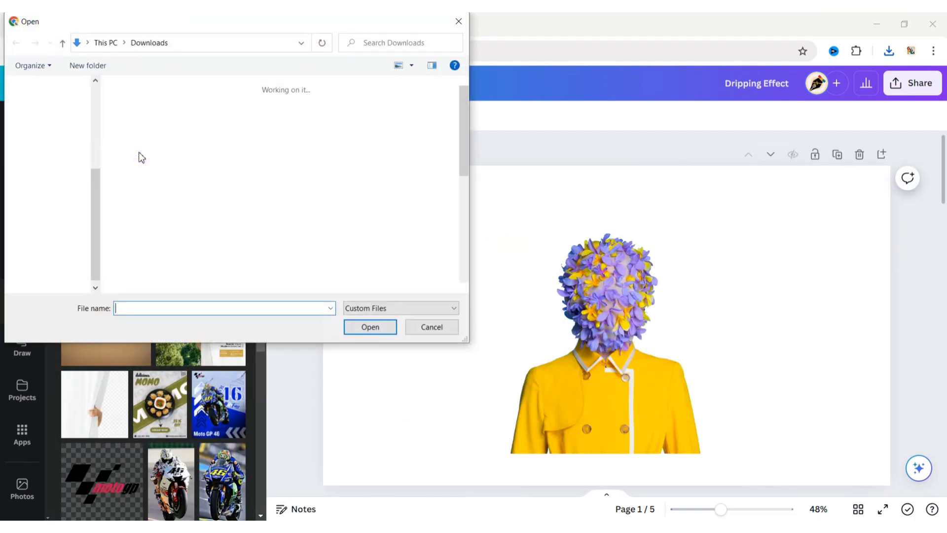
left_click(144, 123)
key("Return")
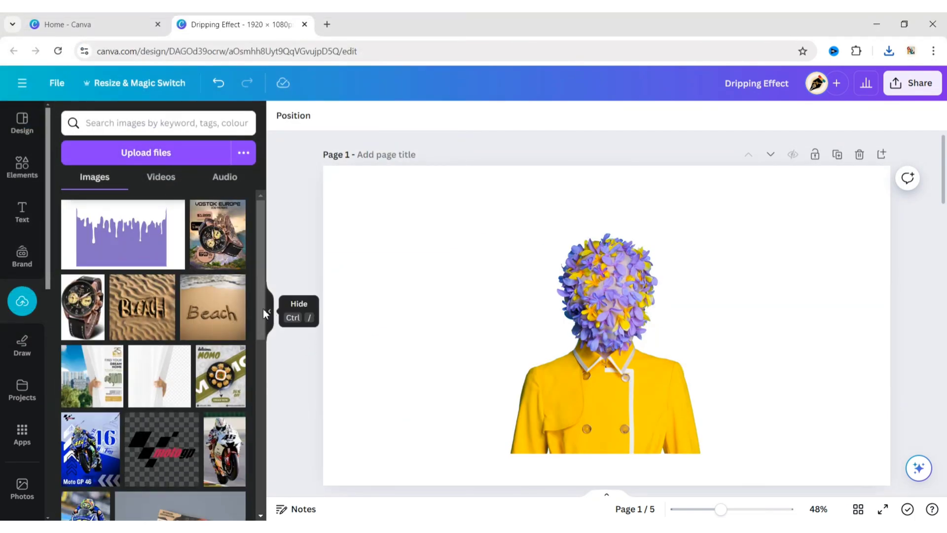
- Place the uploaded drip image on page 1 and remove its white background
left_click(117, 242)
left_click(269, 320)
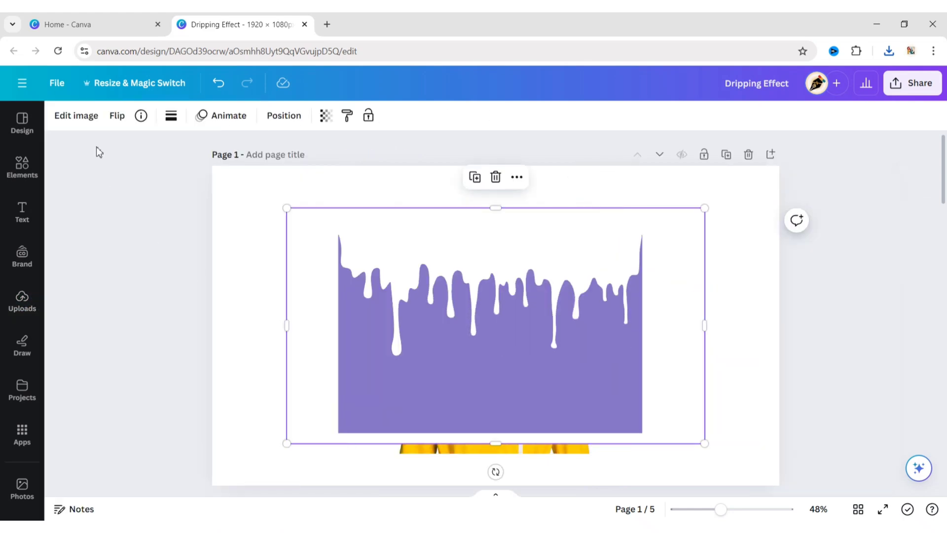
left_click(74, 115)
left_click(100, 221)
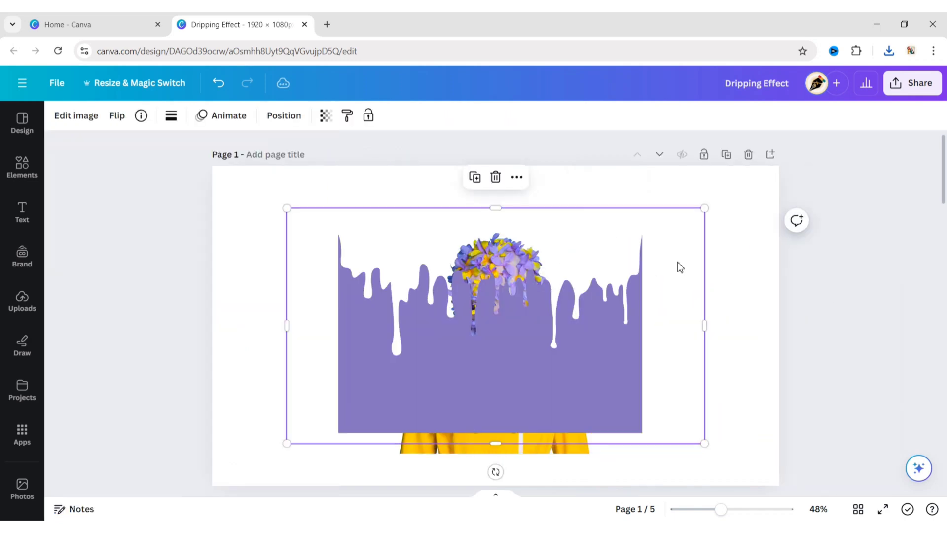
- Crop the drip image's right, left, bottom and top edges, moving it lower
left_click_drag(705, 325, 641, 336)
left_click_drag(287, 326, 338, 325)
left_click_drag(488, 443, 486, 429)
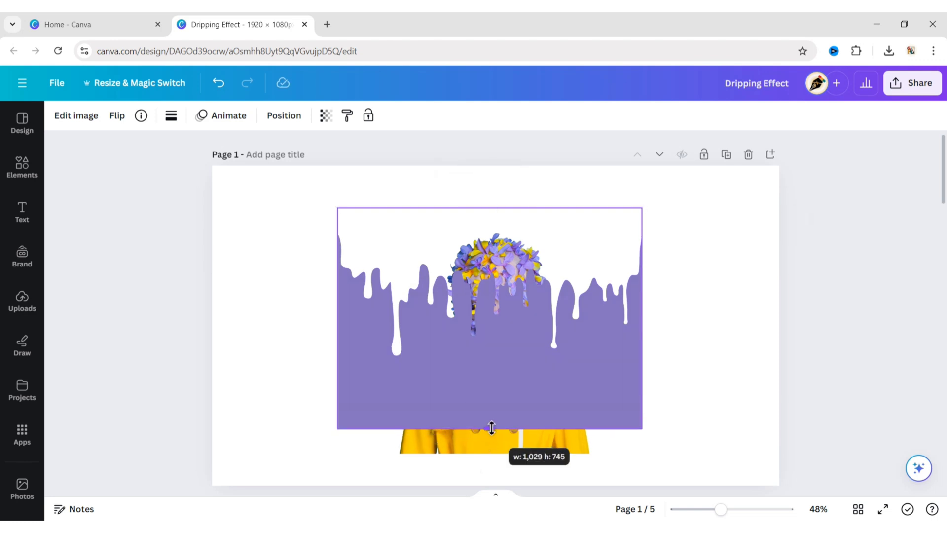
left_click(664, 358)
left_click_drag(545, 350, 545, 408)
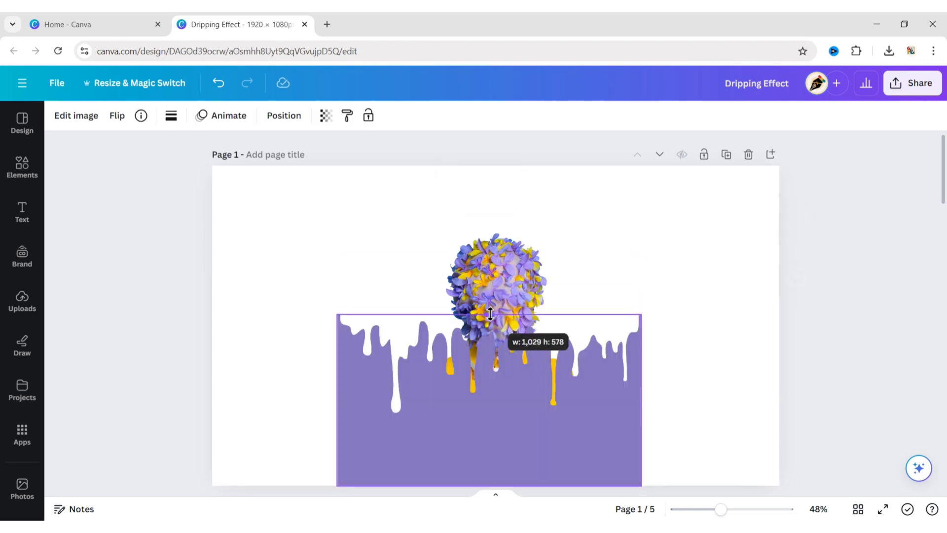
mouse_move(493, 265)
left_mouse_down()
mouse_move(494, 291)
mouse_move(500, 203)
left_mouse_up()
left_click(642, 292)
- Shrink and move the purple drip shape to fit the coat's width
left_click(501, 261)
left_click(641, 374)
left_click_drag(641, 286, 559, 372)
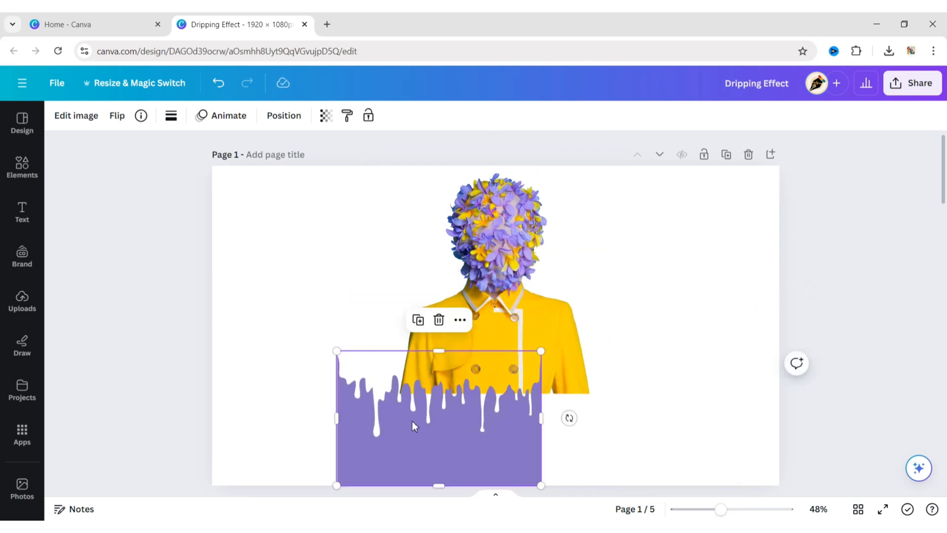
left_click_drag(413, 421, 469, 403)
left_click_drag(602, 336, 577, 346)
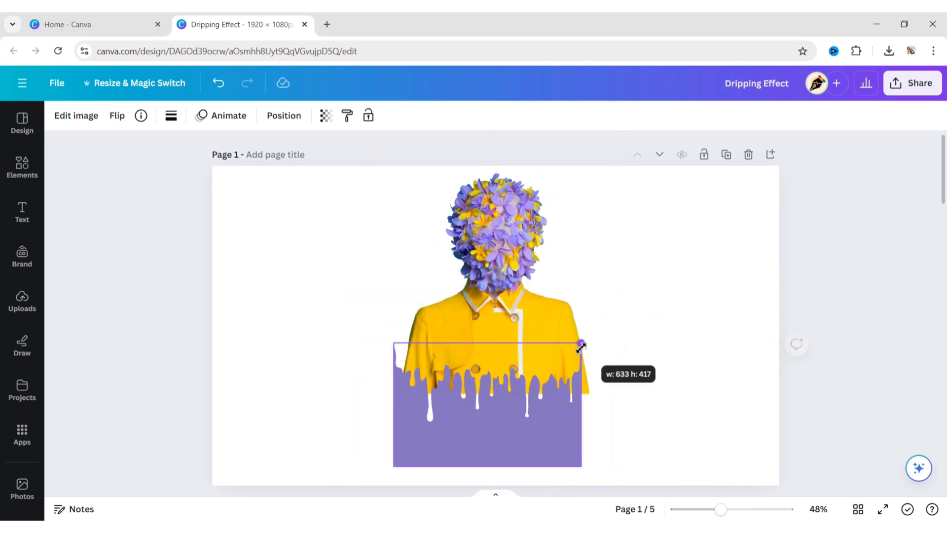
mouse_move(509, 416)
left_mouse_down()
mouse_move(522, 406)
mouse_move(513, 405)
left_mouse_up()
left_click_drag(585, 452, 571, 437)
left_click_drag(518, 403, 526, 405)
left_click_drag(578, 326, 576, 323)
left_click(884, 263)
- Crop the flower-headed model photo to match the drip shape's width
left_click(579, 375)
left_click(875, 259)
left_click(533, 355)
left_click_drag(590, 265, 575, 267)
left_click(641, 338)
left_click(870, 319)
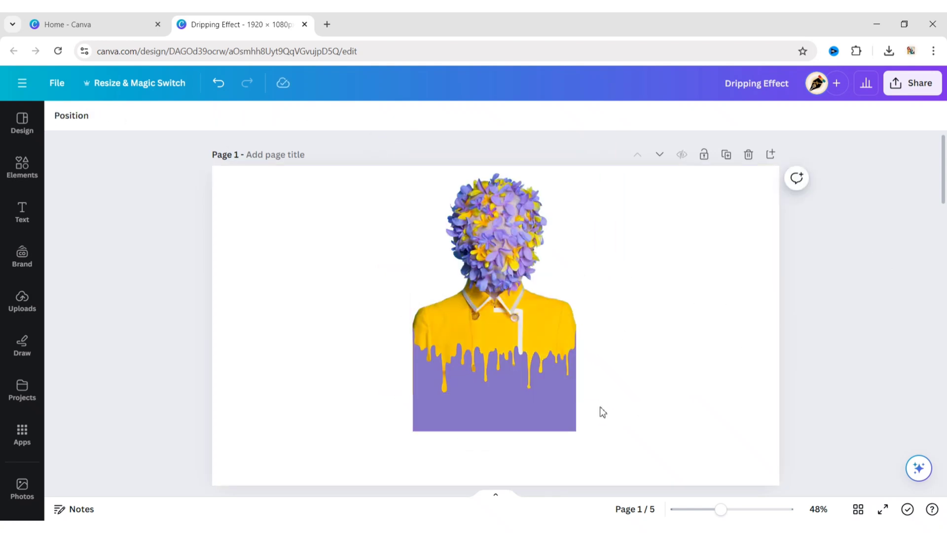
- Nudge the model and drips slightly right and down
left_click_drag(507, 415, 520, 449)
left_click(744, 273)
left_click(529, 365)
left_click(829, 236)
- Set the page background to the drip's purple from Photo colours
left_click(731, 276)
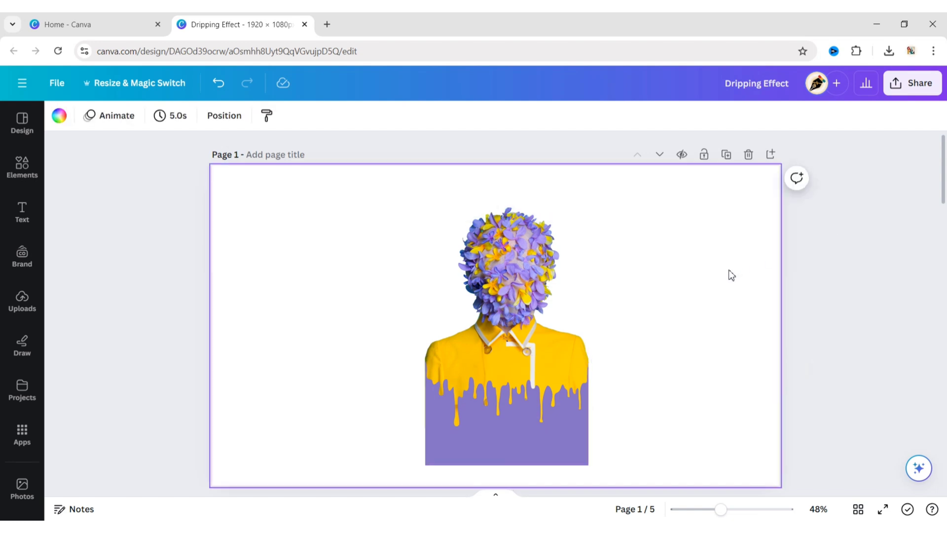
left_click(60, 115)
left_click(134, 397)
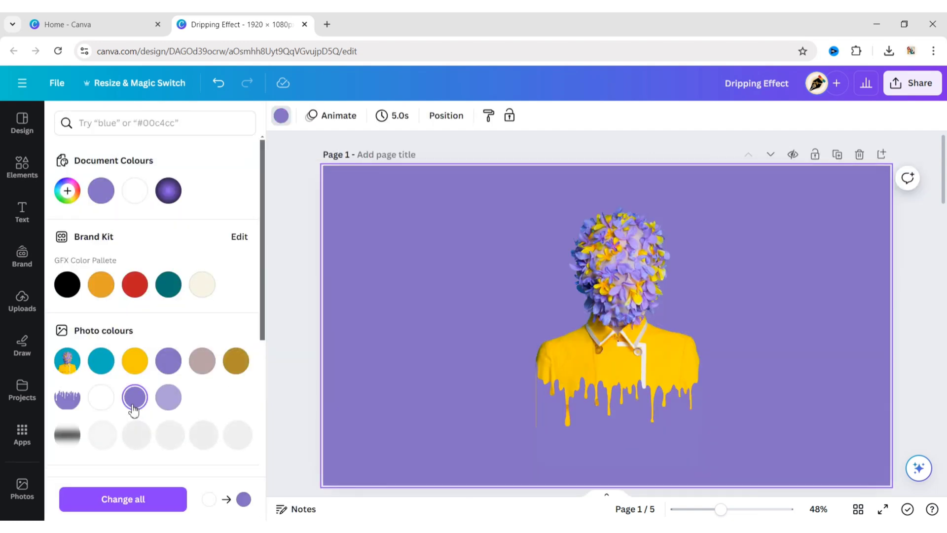
left_click(282, 370)
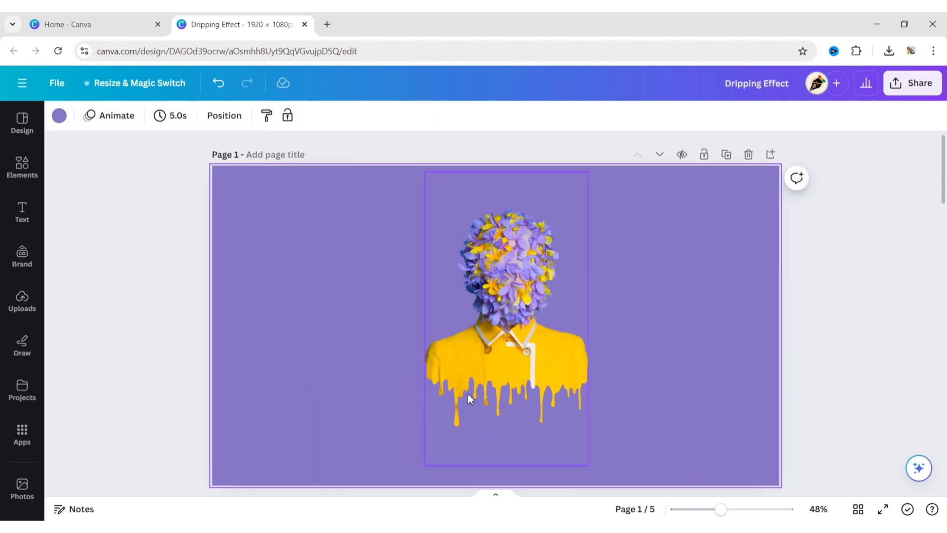
left_click(482, 328)
- Trim the drip shape's bottom and left edges and adjust the model photo's left side
left_click_drag(456, 423, 425, 413)
scroll(689, 285, "up", 3)
left_click_drag(376, 344, 370, 344)
scroll(347, 318, "up", 3)
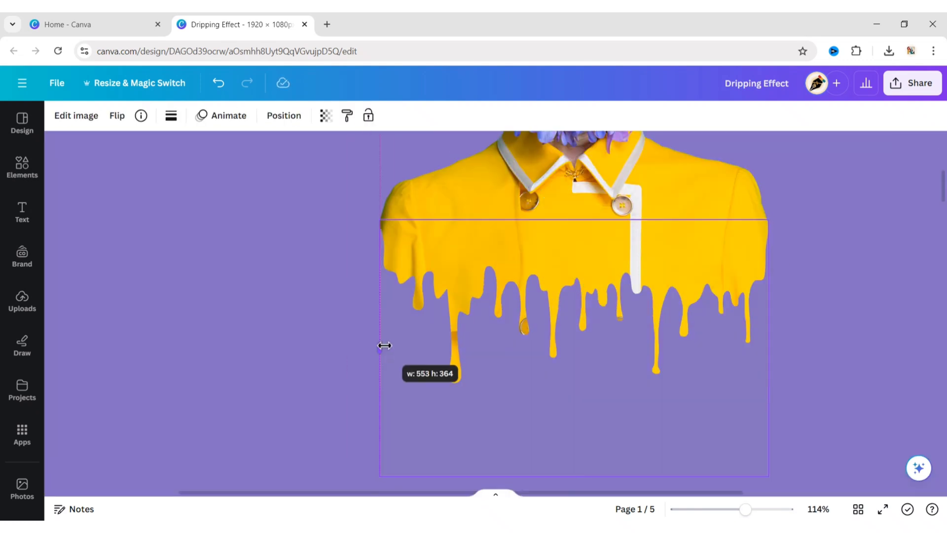
scroll(348, 341, "up", 2)
left_click_drag(320, 264, 384, 420)
left_click_drag(384, 146, 388, 146)
scroll(874, 279, "down", 2)
scroll(587, 299, "down", 2)
scroll(672, 407, "up", 5)
scroll(482, 167, "up", 1)
scroll(482, 167, "down", 2)
- Select the drip shape and model photo together and group them
left_click(713, 245)
scroll(713, 245, "down", 3)
left_click(614, 437)
left_click(871, 292)
left_click(536, 420)
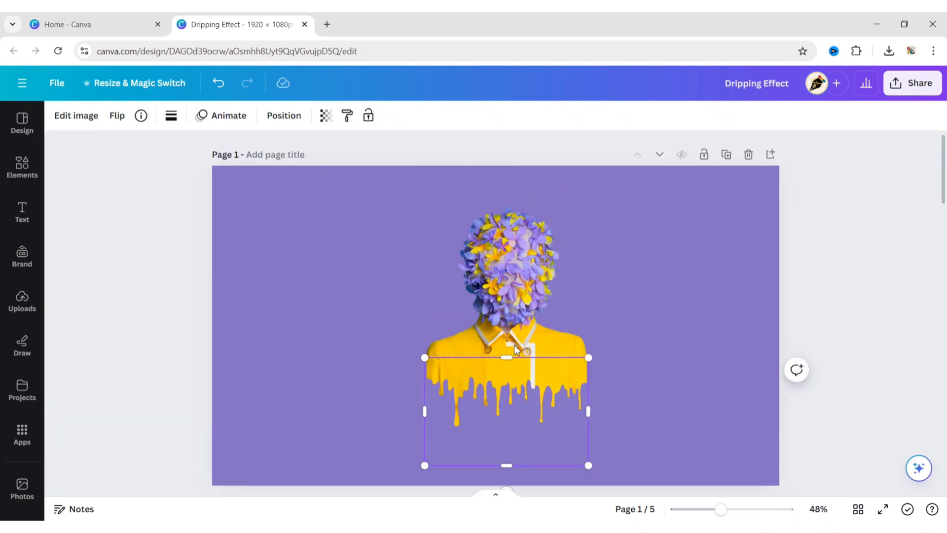
left_click(514, 337, "shift")
left_click(471, 165)
- Enlarge the model-and-drip group and centre it horizontally on the page
left_click_drag(506, 325, 495, 292)
left_click(579, 440)
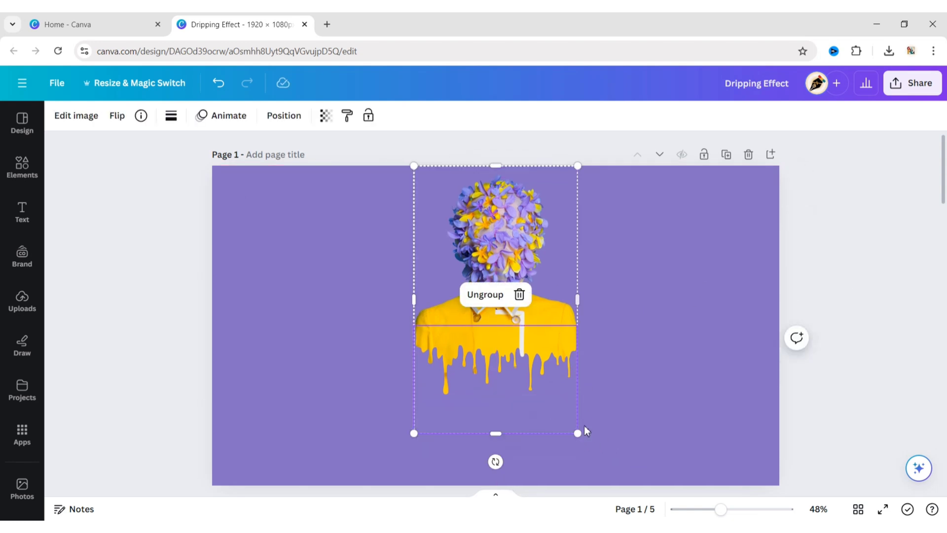
left_click_drag(599, 446, 677, 508)
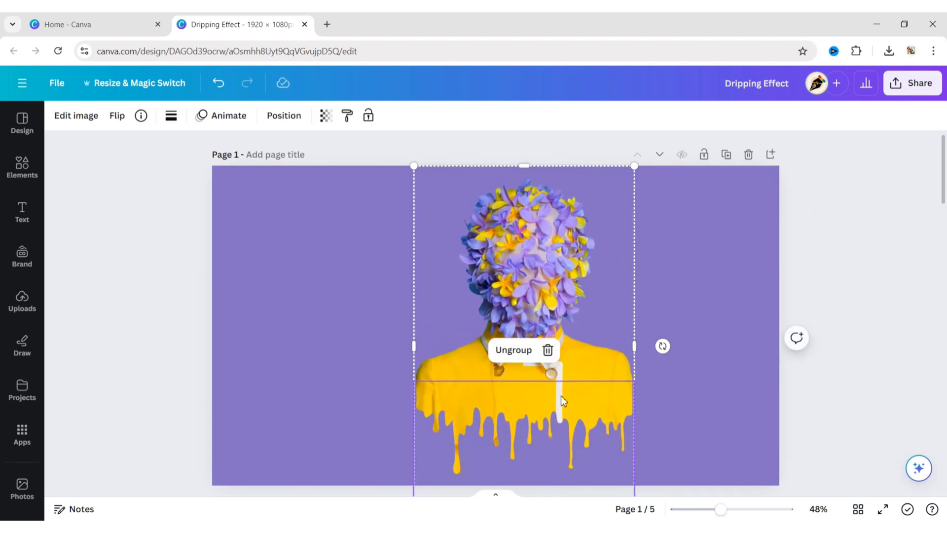
left_click_drag(579, 405, 551, 399)
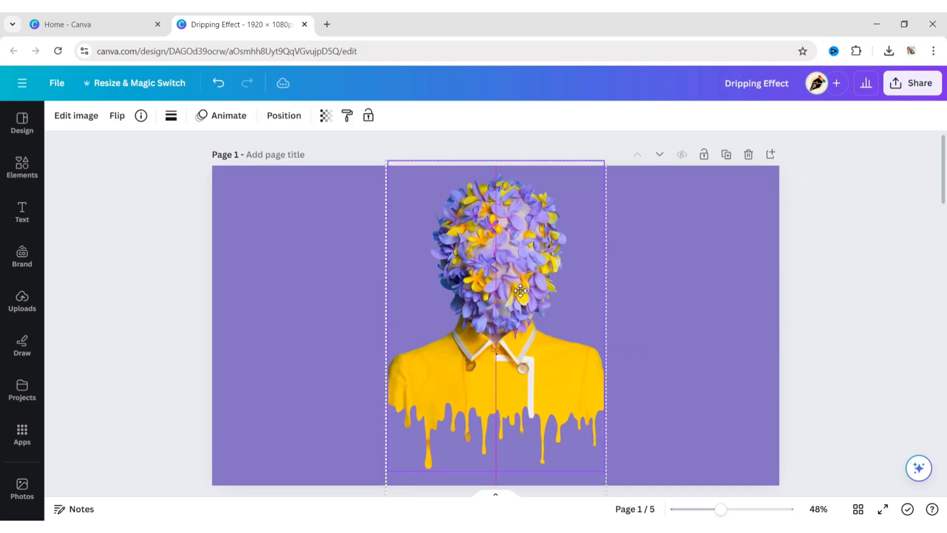
left_click(866, 260)
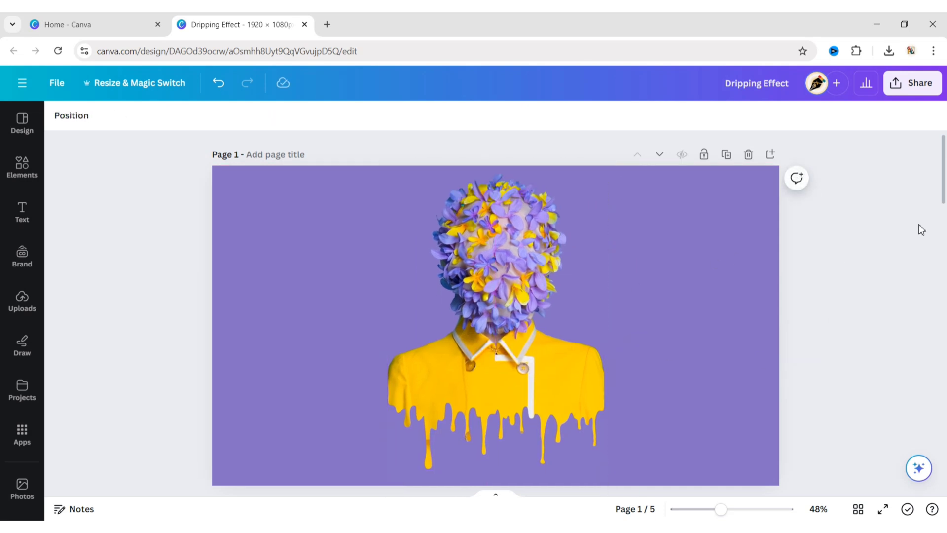
- Download only the current page (Page 1) as a PNG and close the popup
left_click(900, 93)
left_click(846, 408)
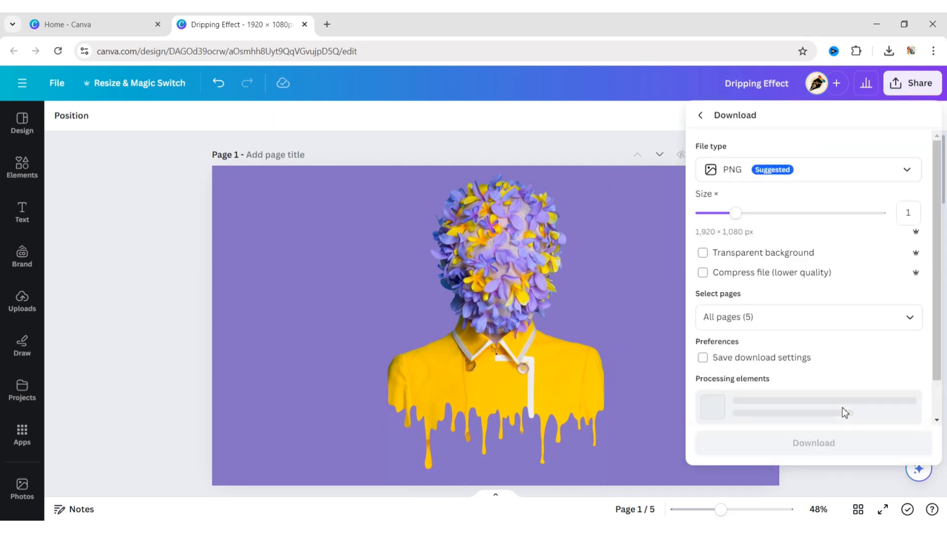
left_click(846, 319)
left_click(733, 118)
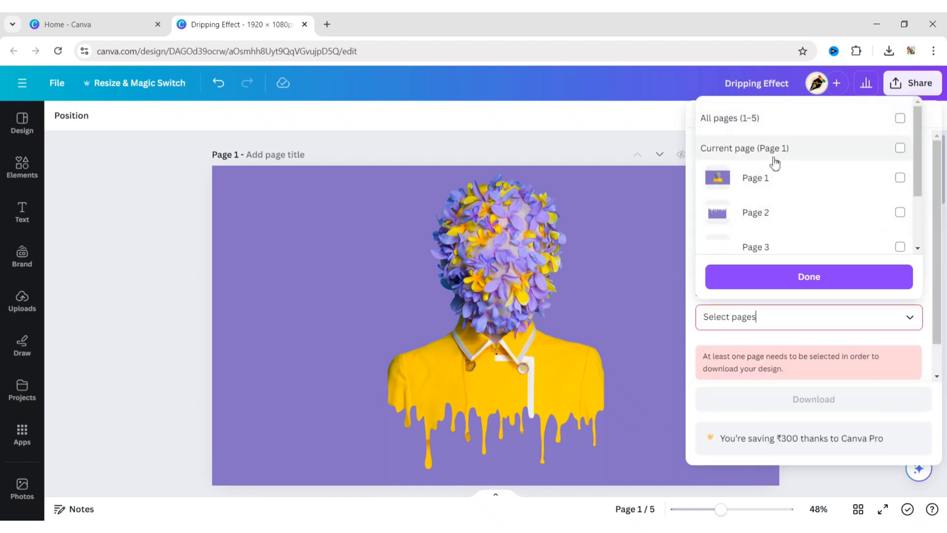
left_click(772, 148)
left_click(803, 278)
left_click(810, 384)
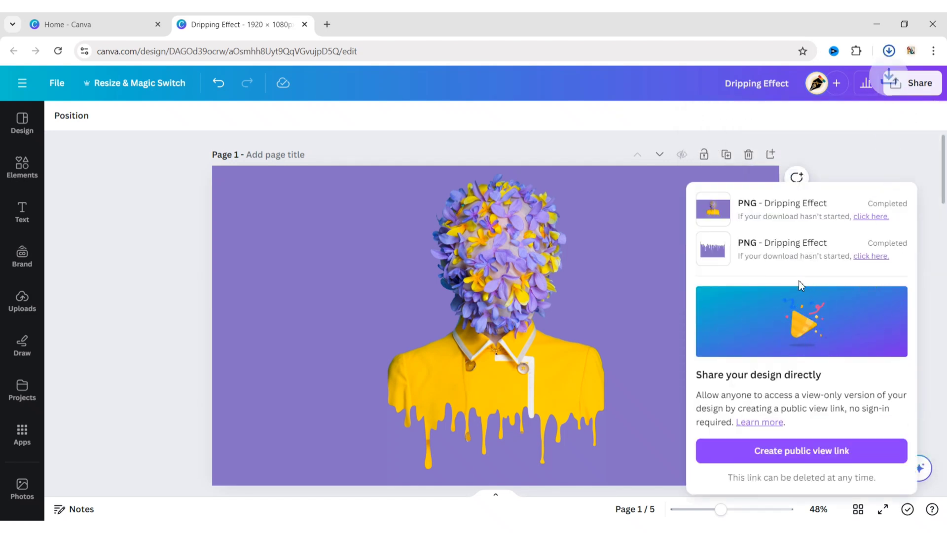
left_click(839, 158)
- Add a new page, move it to the front, and give it a white background
left_click(771, 155)
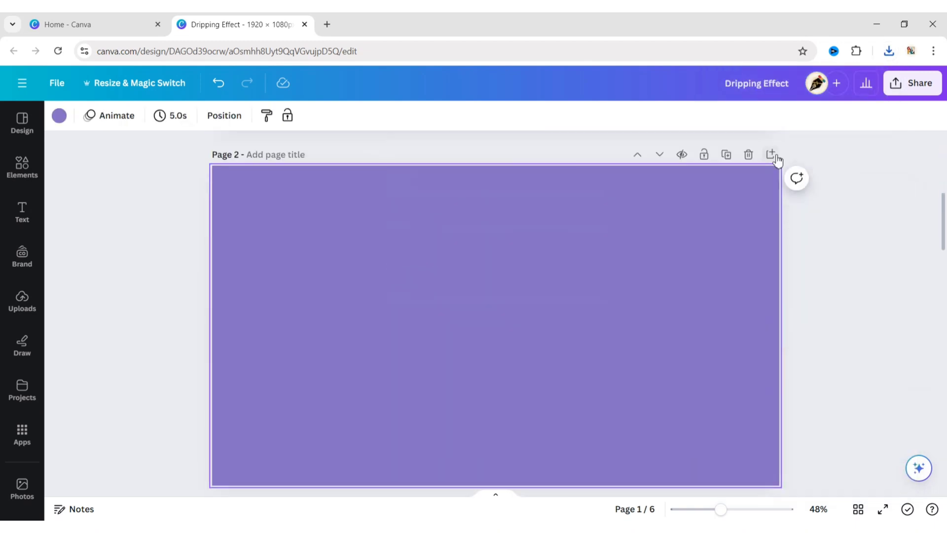
left_click(638, 155)
left_click(59, 116)
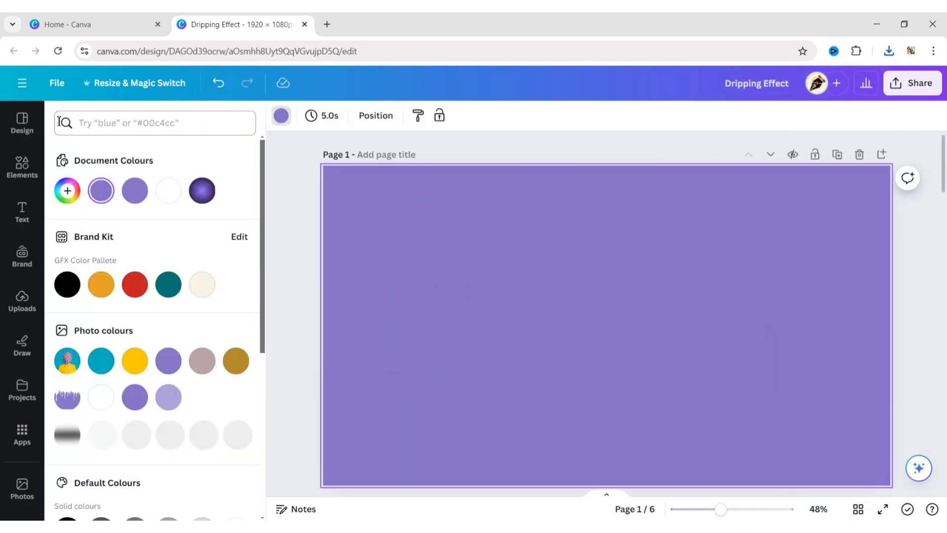
left_click(170, 190)
left_click(269, 226)
left_click(111, 259)
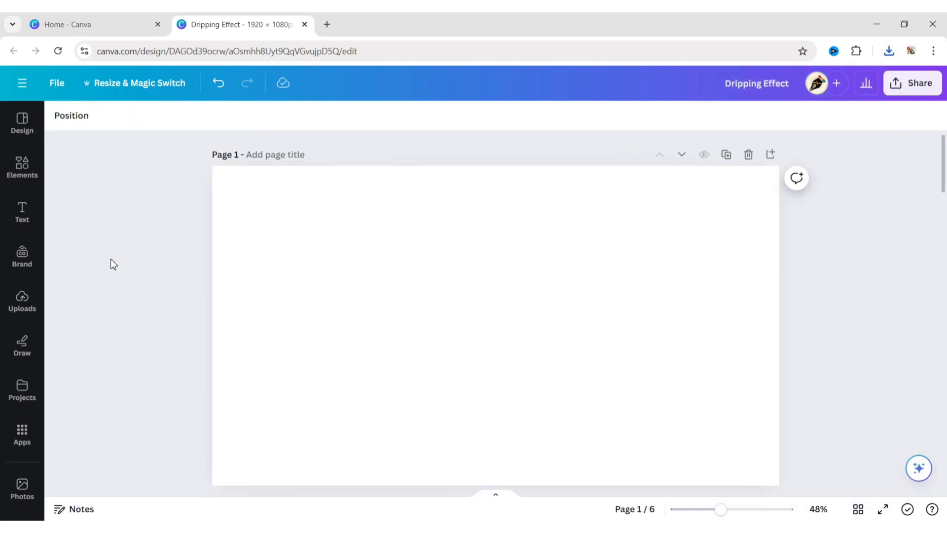
- Upload the Dripping Effect image through Uploads
left_click(23, 301)
left_click(152, 152)
double_click(158, 133)
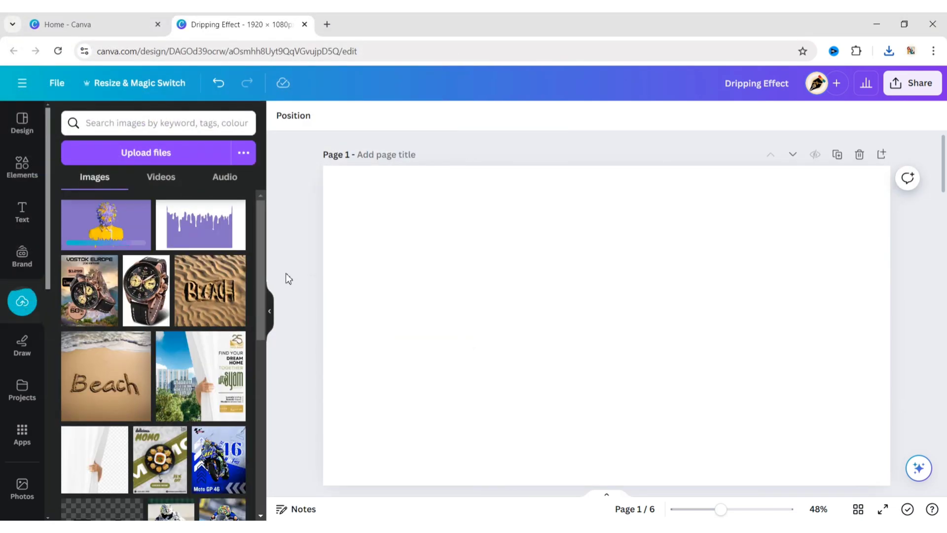
- Add the dripping-coat figure to the page and remove its purple background with BG Remover
left_click(139, 211)
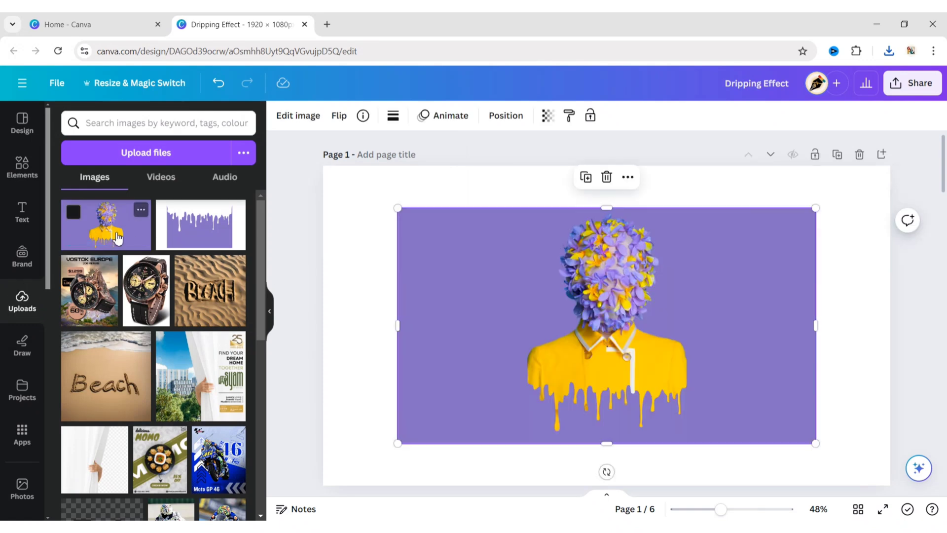
left_click(271, 311)
left_click(76, 116)
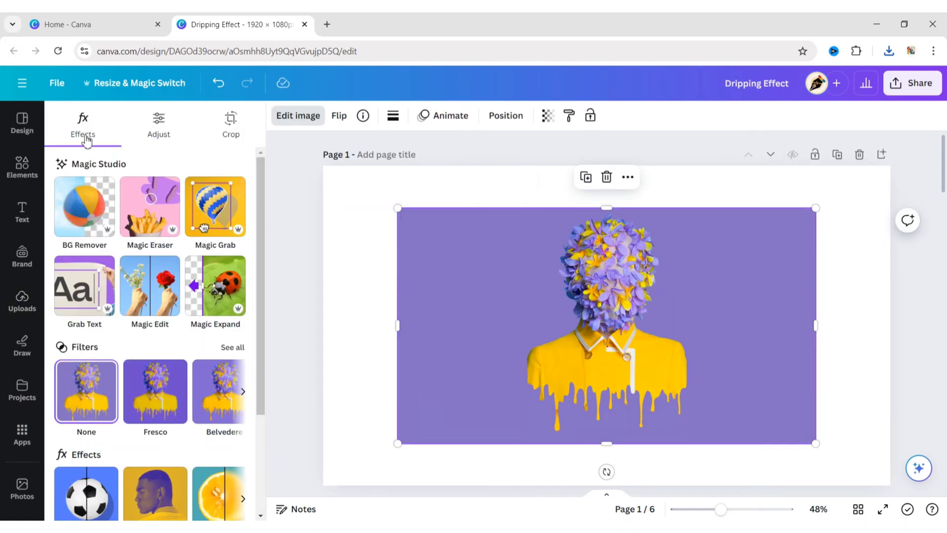
left_click(83, 200)
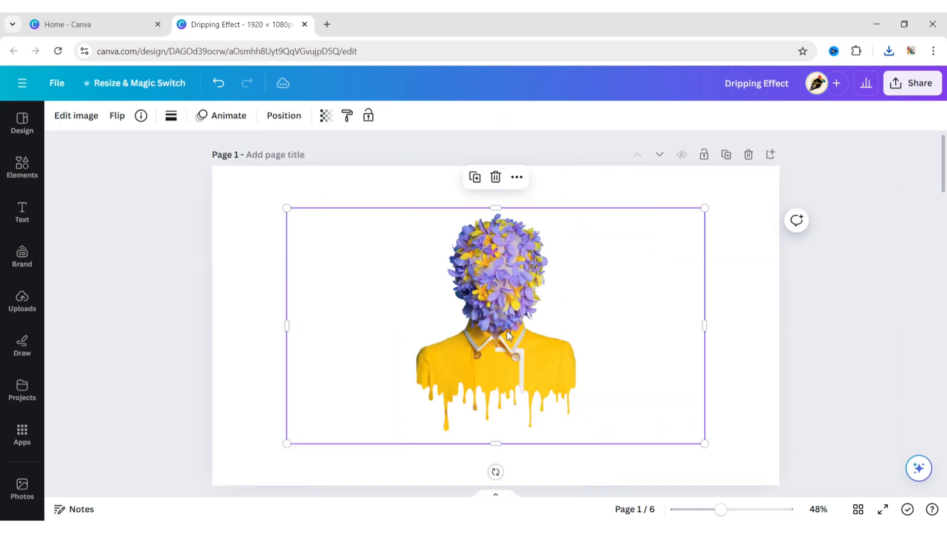
- Trim the figure's frame from both sides to the figure's width
left_click(842, 333)
left_click(668, 340)
left_click_drag(705, 326, 592, 332)
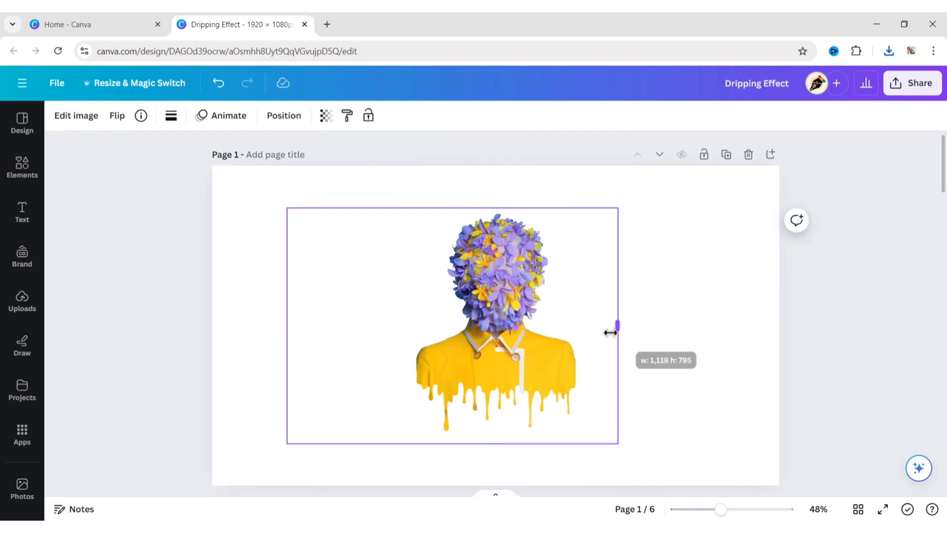
left_click_drag(289, 326, 396, 336)
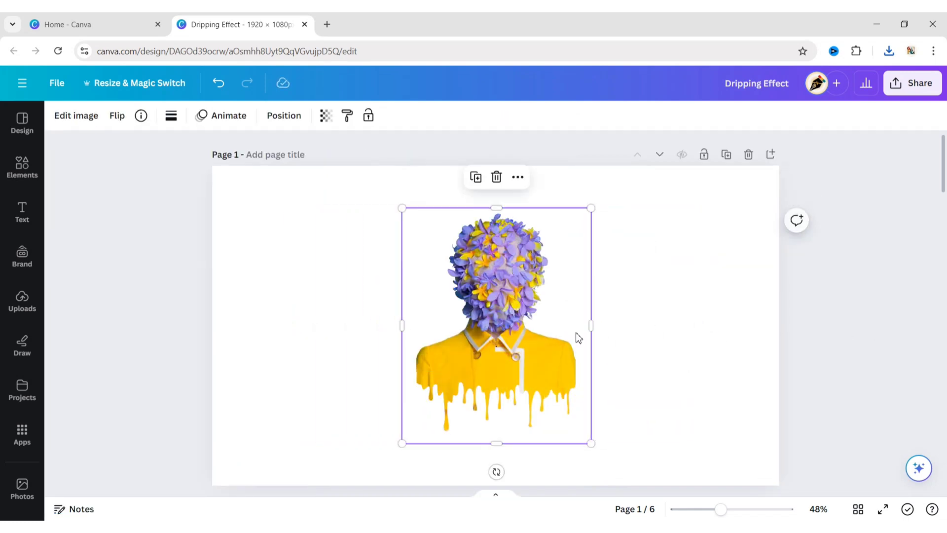
left_click(863, 312)
- Give the page a radial gradient background with a black outer colour
left_click(735, 296)
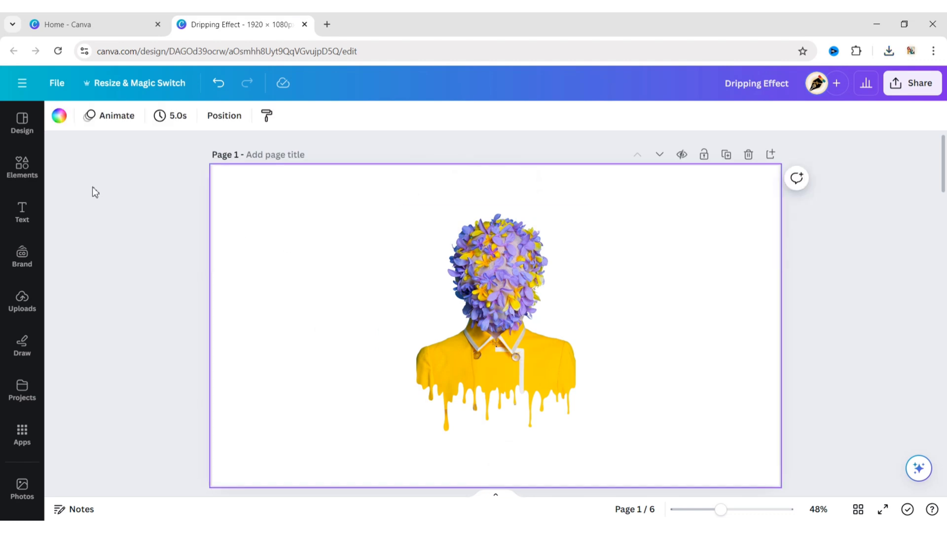
left_click(60, 116)
scroll(157, 238, "down", 3)
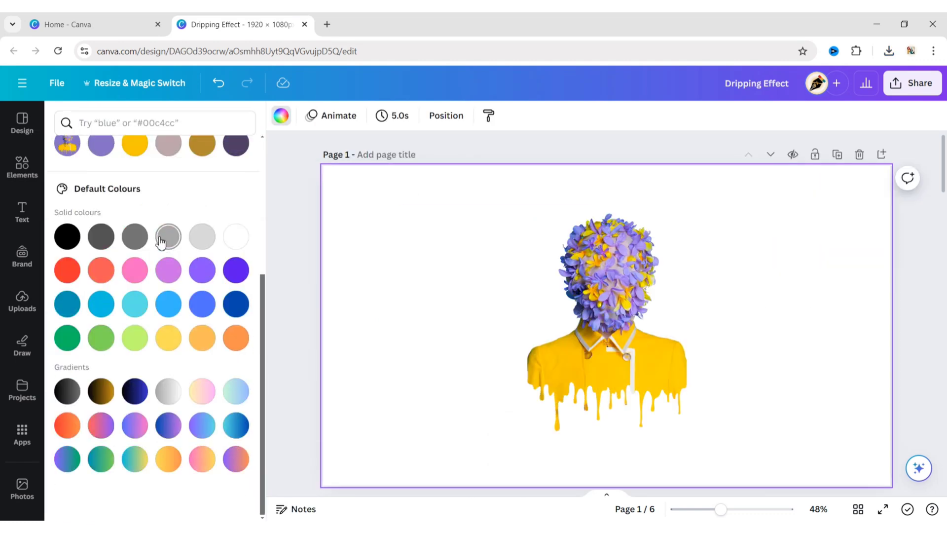
left_click(169, 394)
scroll(169, 384, "up", 3)
left_click(65, 193)
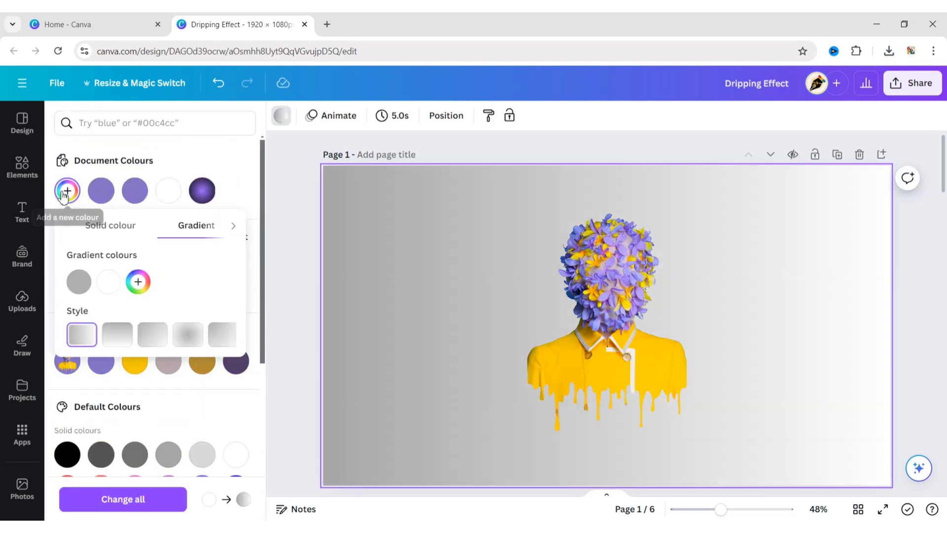
left_click(184, 336)
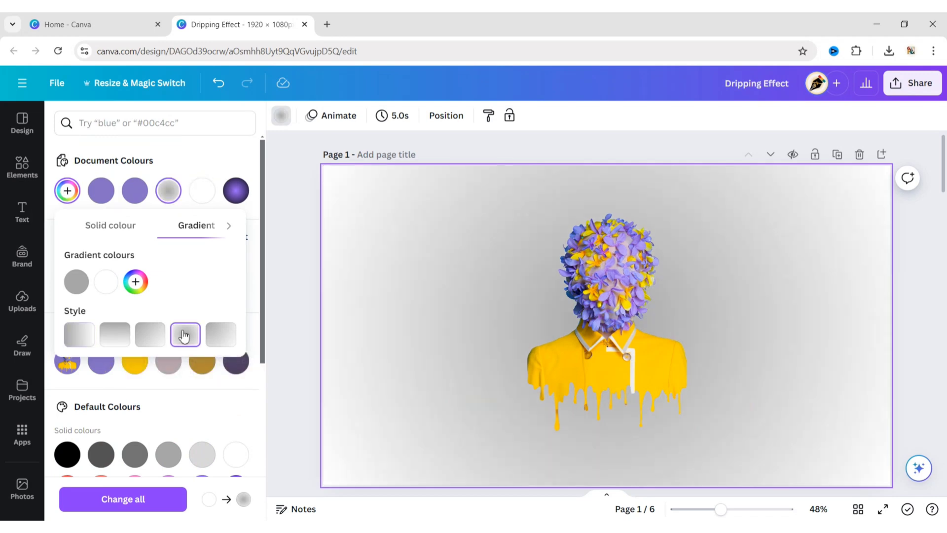
left_click(106, 283)
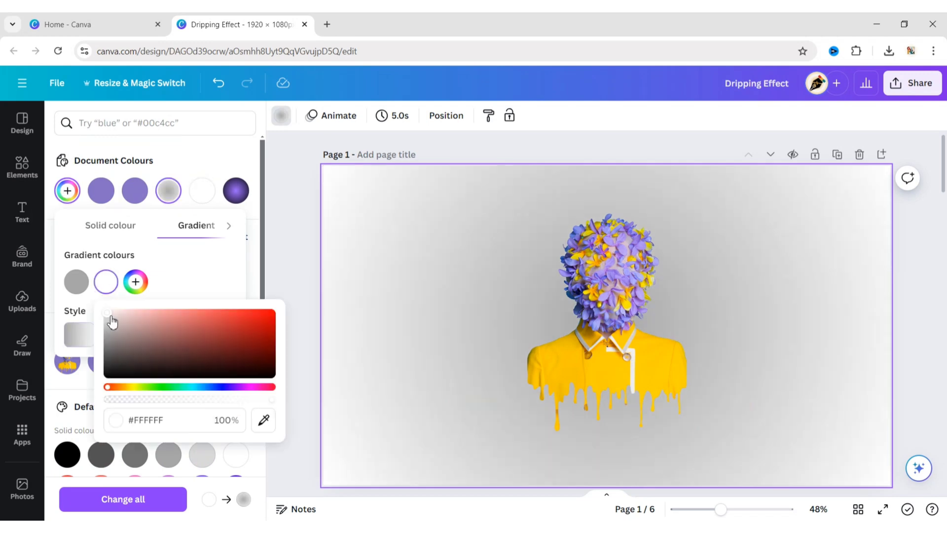
left_click_drag(110, 319, 99, 398)
left_click(180, 286)
- Set the gradient centre to a light purple sampled from the design, then recentre the figure
left_click(74, 284)
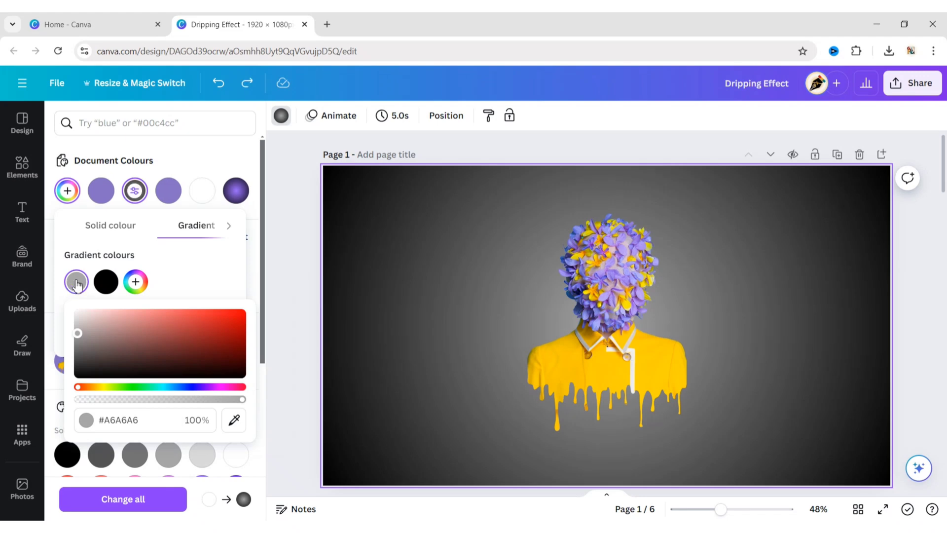
left_click(234, 419)
left_click(170, 189)
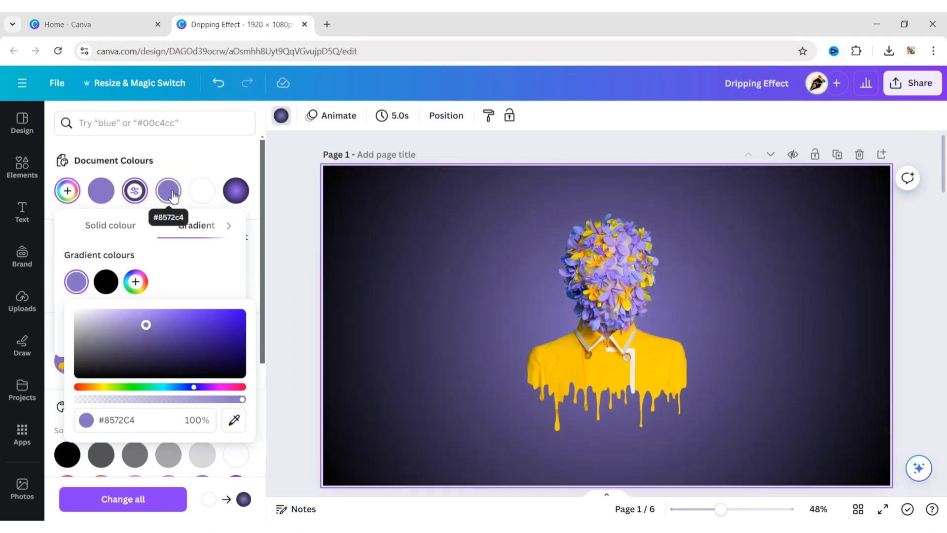
mouse_move(146, 330)
left_mouse_down()
mouse_move(148, 320)
mouse_move(163, 326)
mouse_move(184, 312)
left_mouse_up()
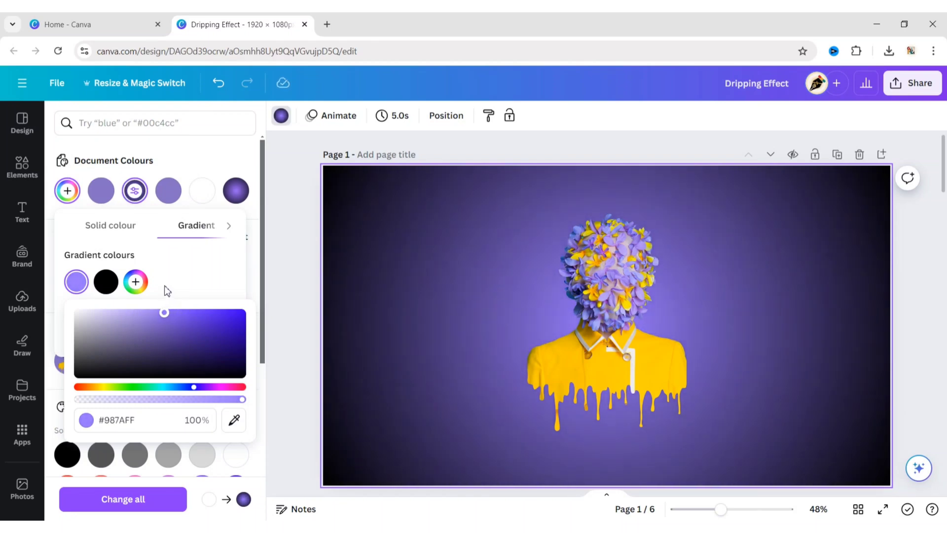
left_click_drag(164, 285, 167, 287)
left_click(193, 271)
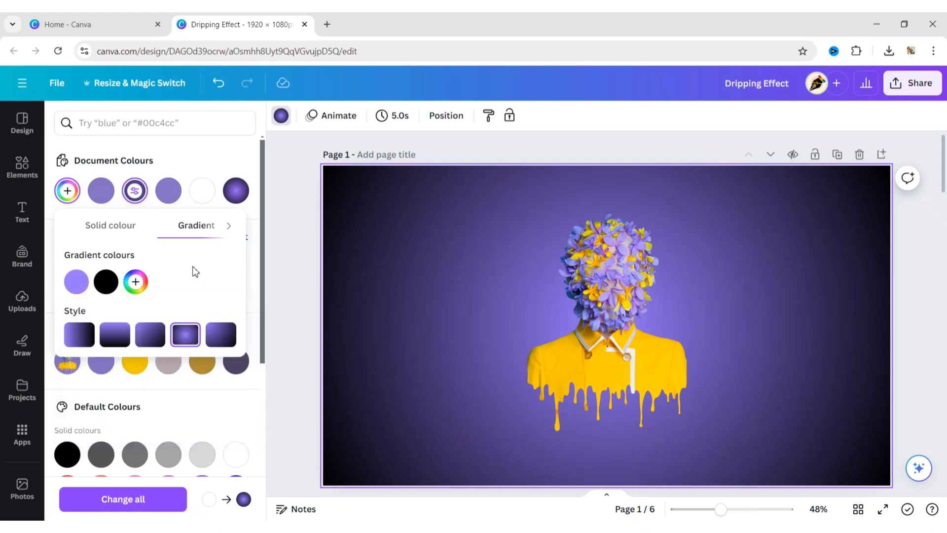
left_click(292, 282)
left_click_drag(503, 338, 501, 331)
- Search Elements for 'yellow shadow' and filter the results to Graphics
left_click(600, 282)
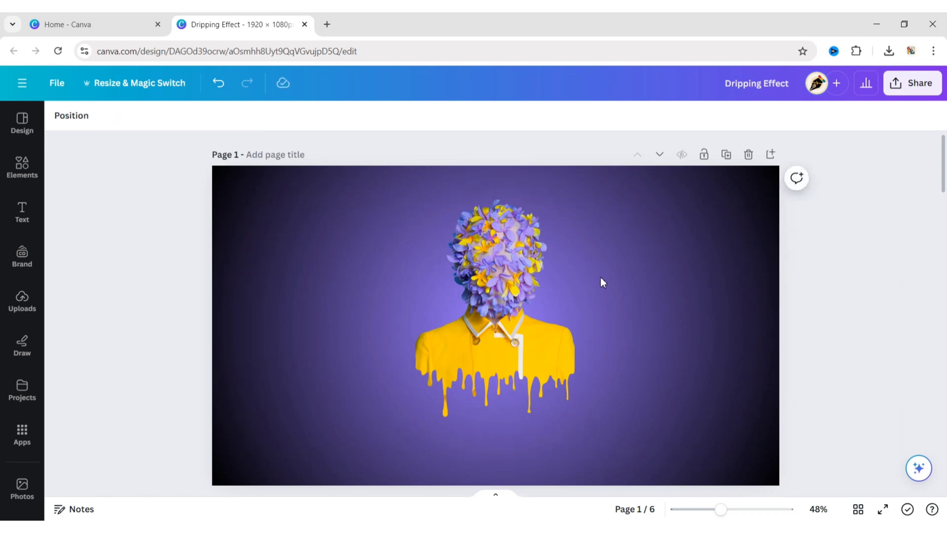
left_click(17, 178)
left_click(148, 123)
type("y")
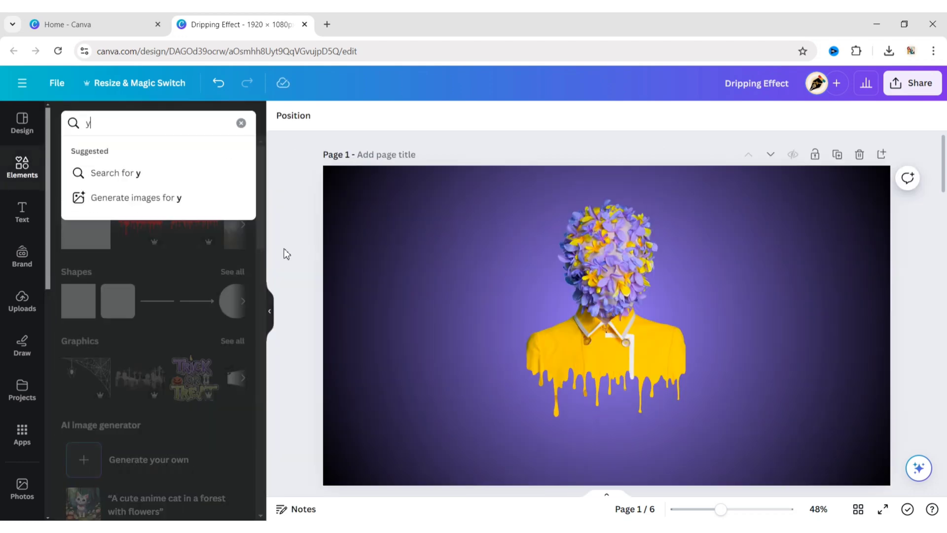
type("ellow ")
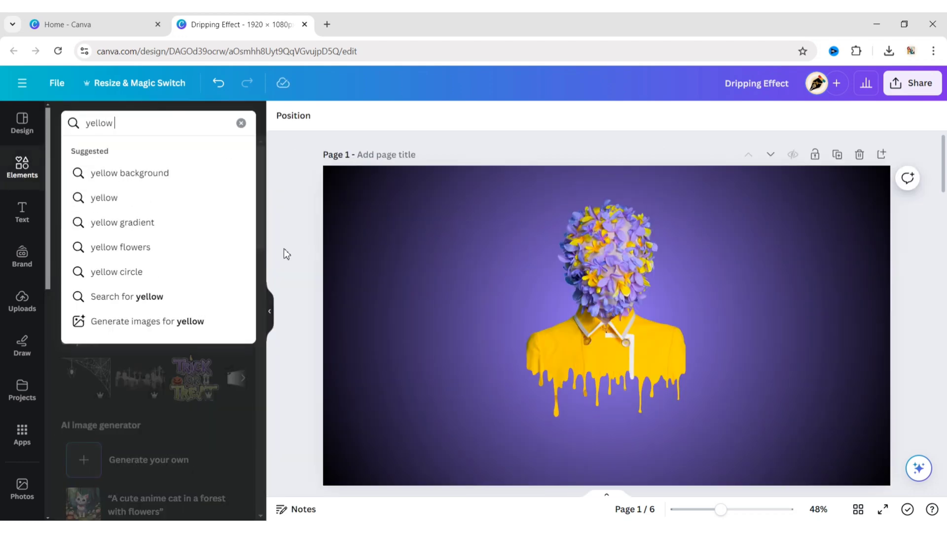
type("shadow")
key("Return")
left_click(107, 153)
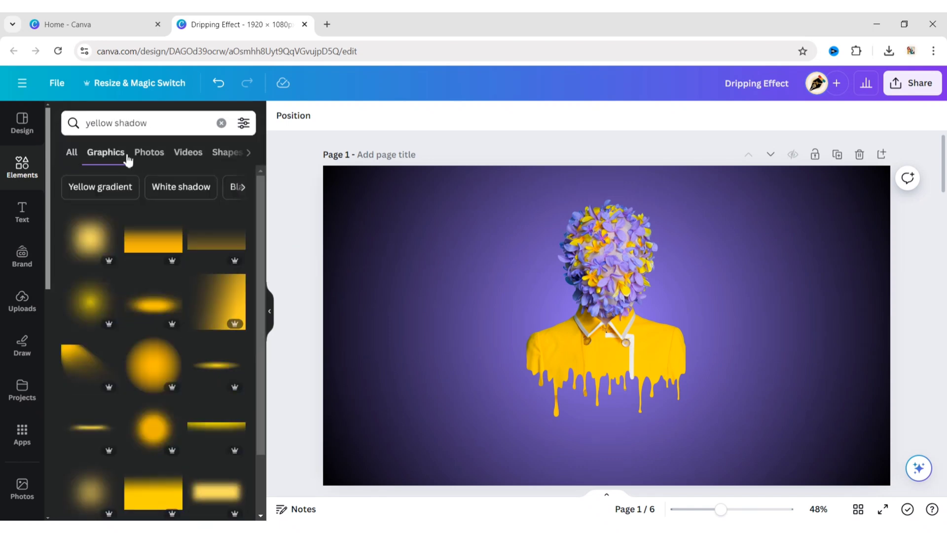
- Add a yellow glow graphic, resized and placed below the figure near the page bottom
left_click(78, 436)
left_click(269, 311)
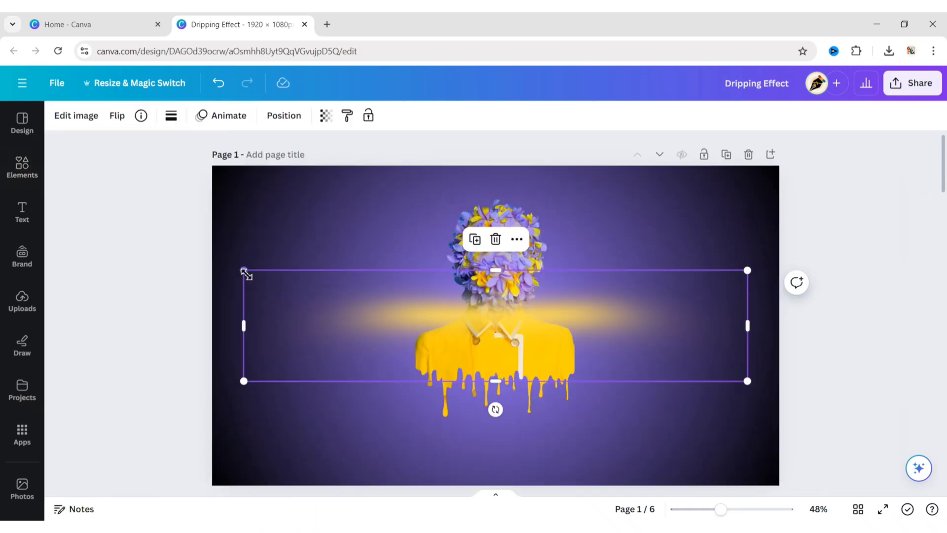
left_click_drag(244, 273, 546, 338)
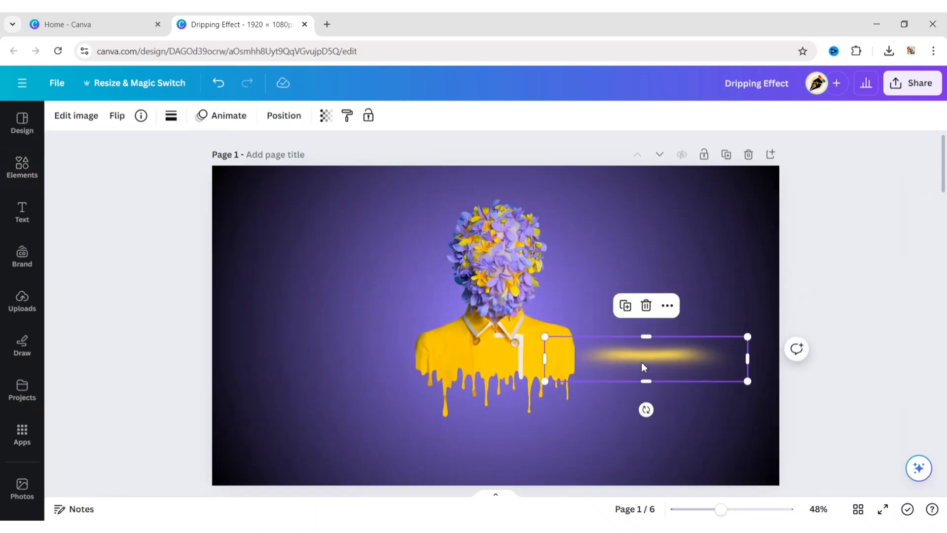
left_click_drag(643, 362, 494, 443)
left_click_drag(402, 426, 380, 420)
left_click_drag(452, 444, 471, 450)
left_click(861, 298)
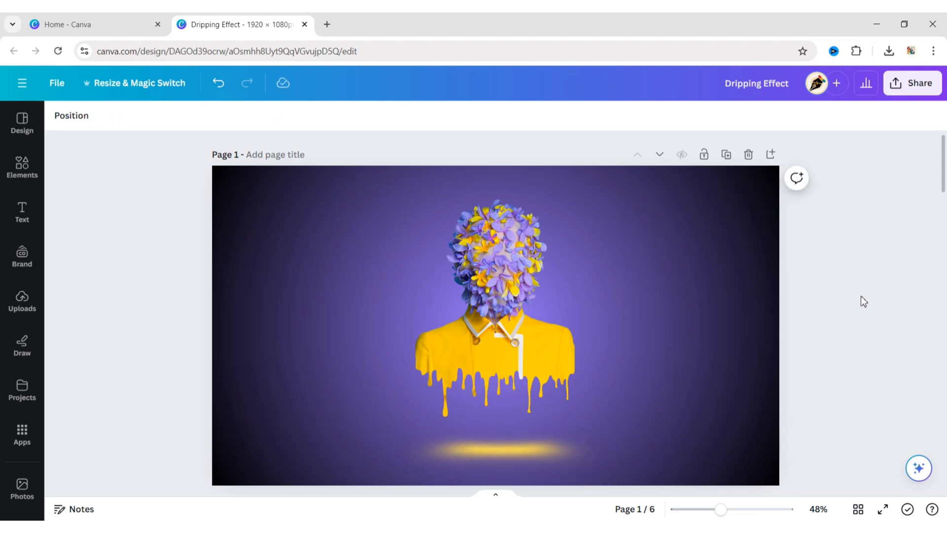
- Centre the yellow glow horizontally on the page with Position
left_click(519, 262)
left_click(281, 119)
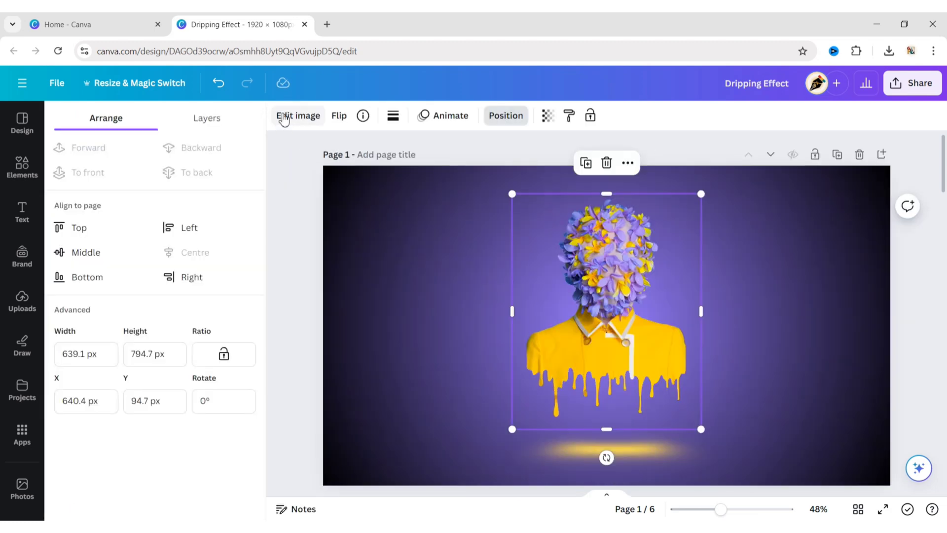
left_click(303, 249)
left_click(486, 440)
left_click(283, 115)
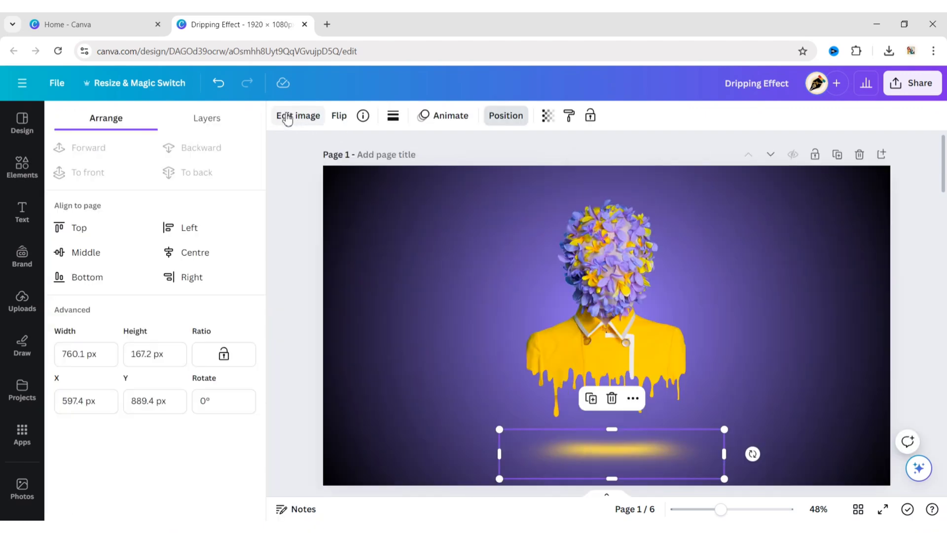
left_click(211, 257)
left_click(889, 246)
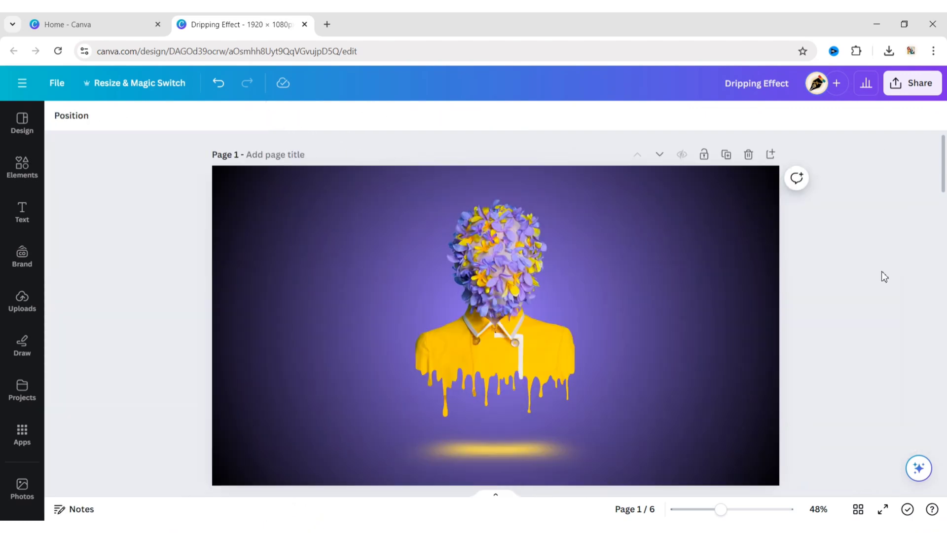